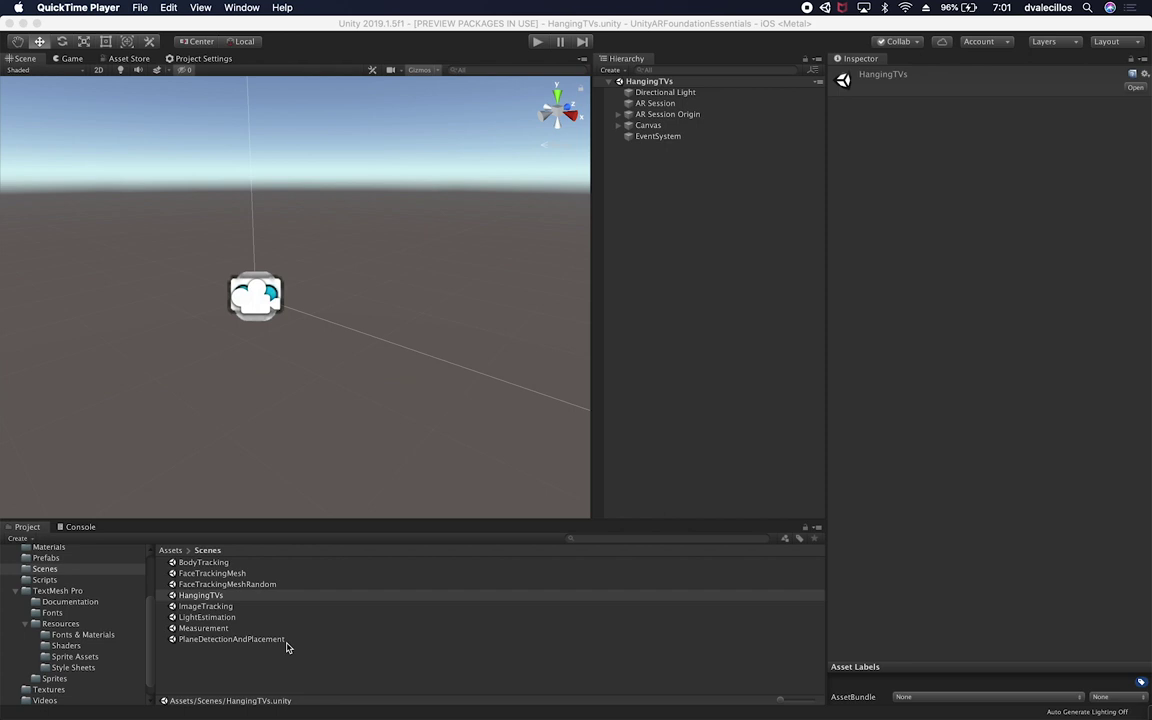
Duplicate the Measurement scene, rename the copy CloudPointPlacement, and open it.
left_click(222, 631)
key("super+d")
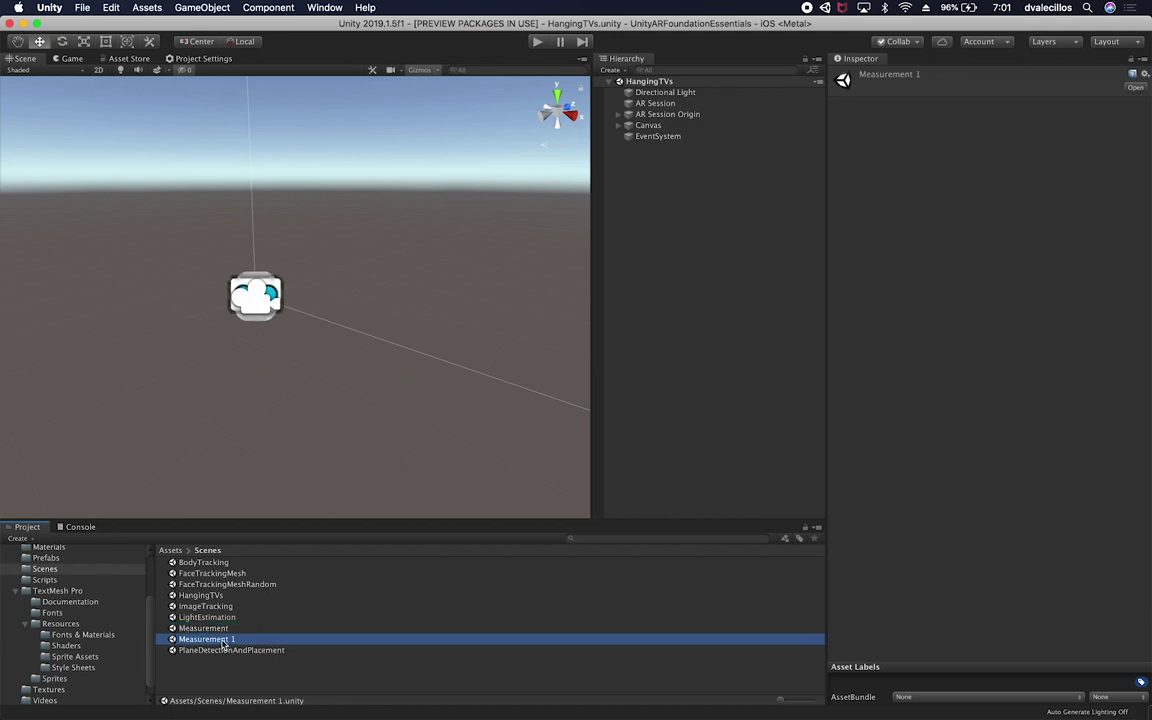
left_click(224, 643)
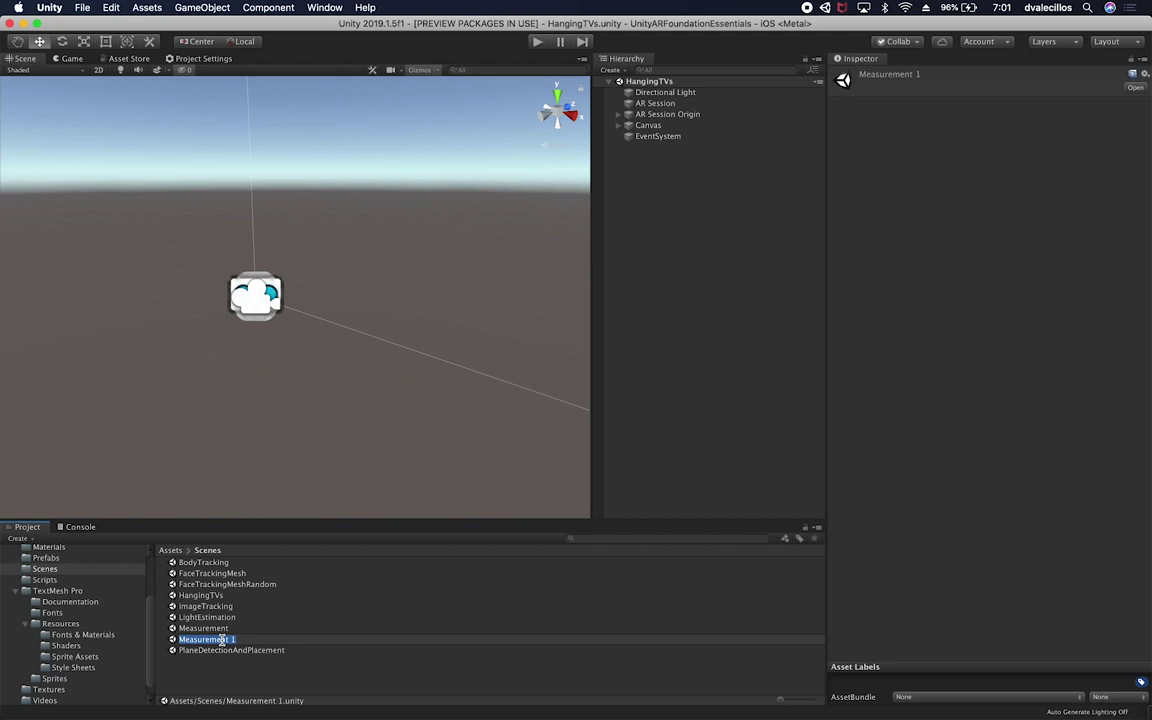
type("CloudPoint")
key("BackSpace")
key("BackSpace")
key("BackSpace")
key("BackSpace")
type("ointPlacement")
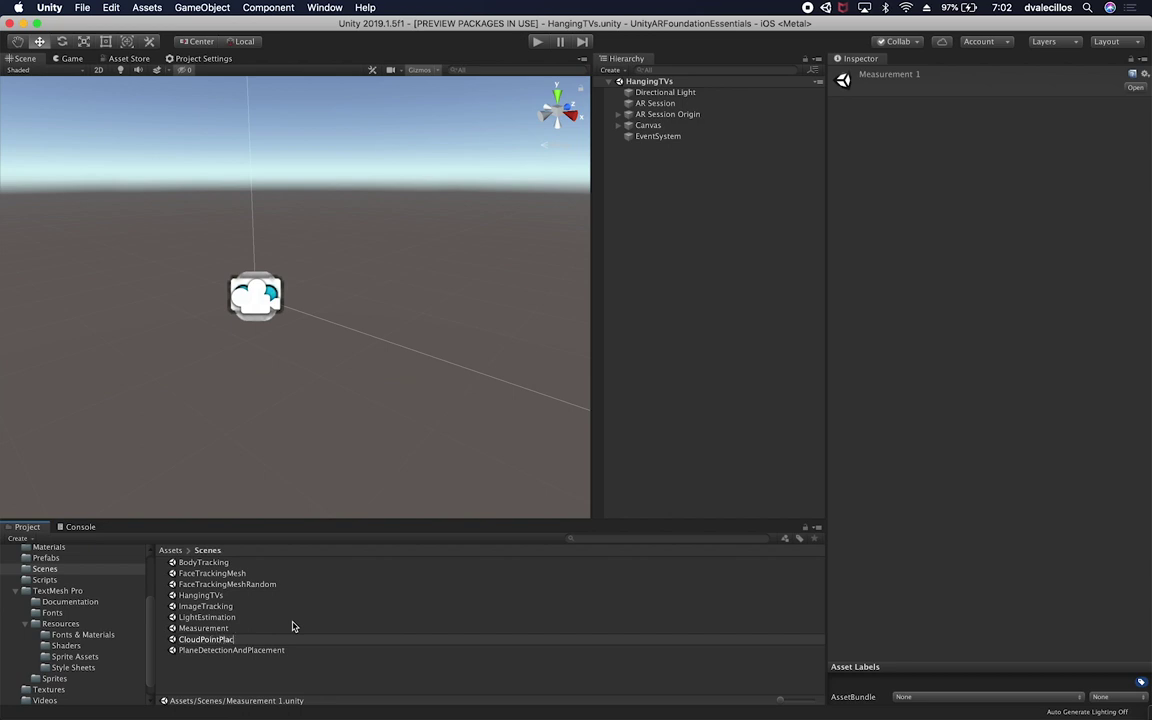
key("Return")
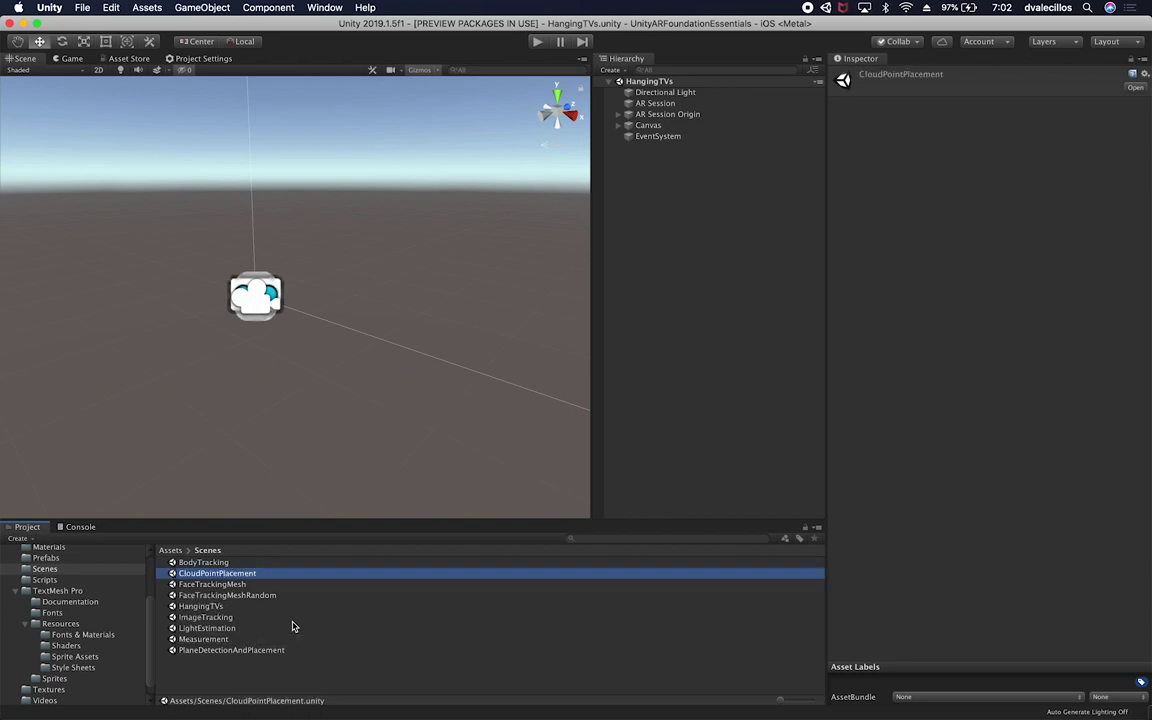
double_click(238, 575)
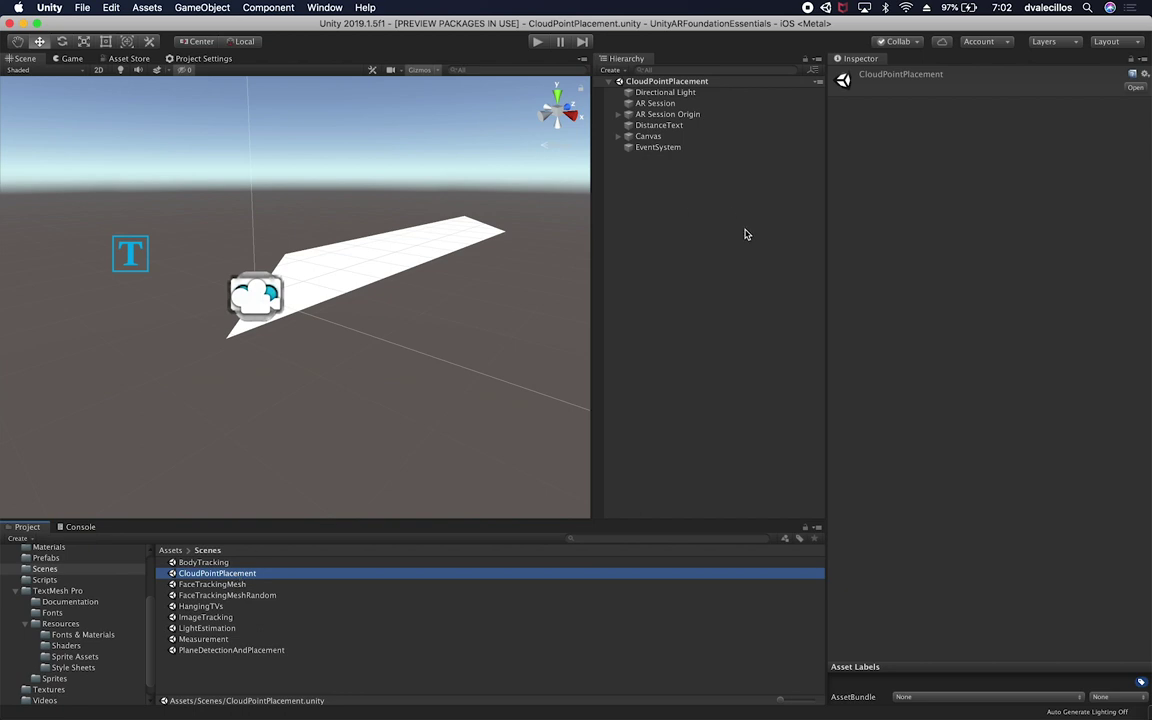
Delete the DistanceText object from the scene hierarchy.
left_click(651, 125)
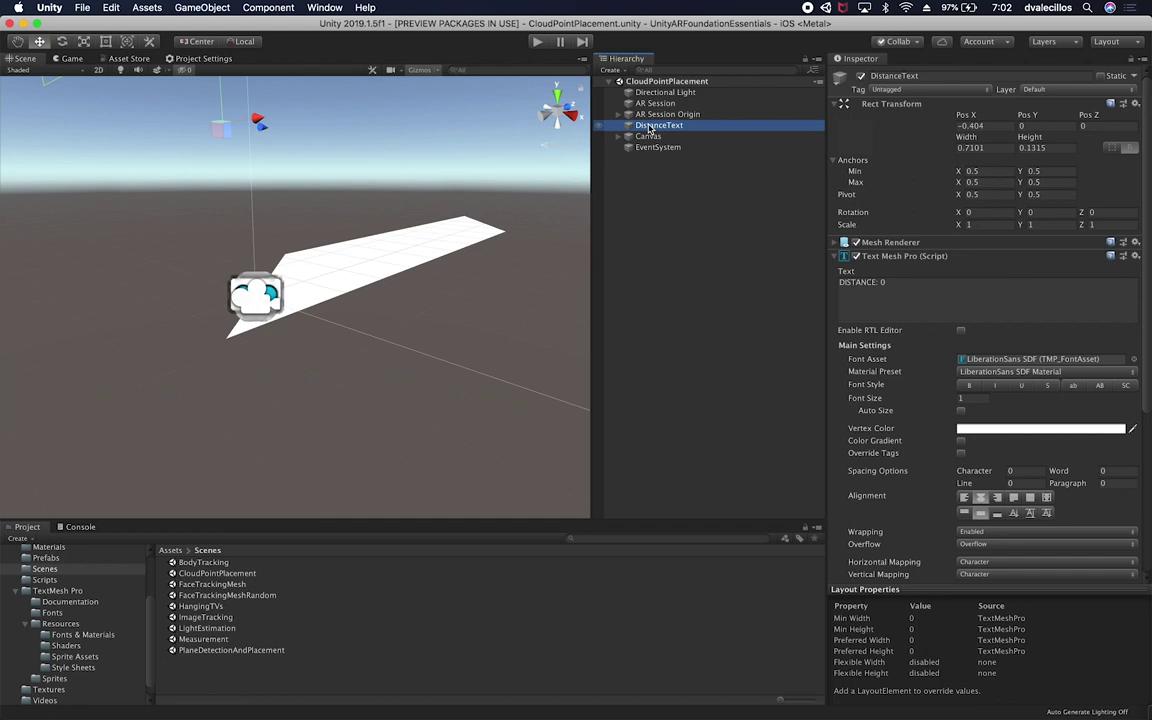
key("super+BackSpace")
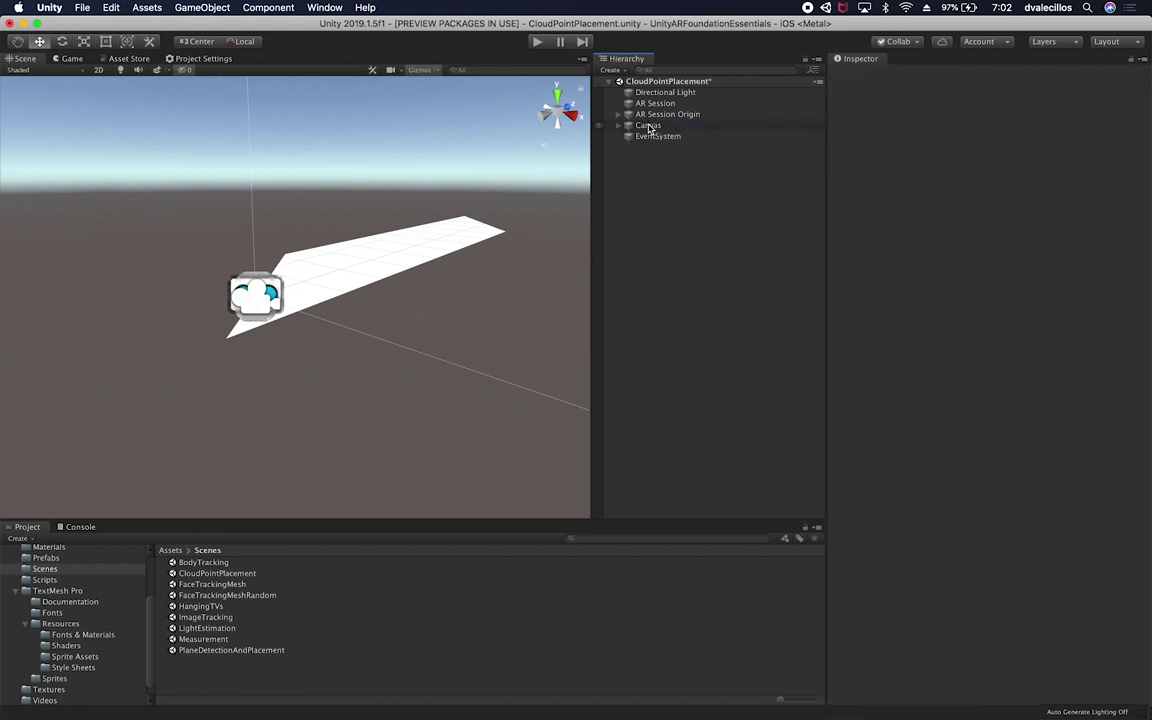
left_click(662, 92)
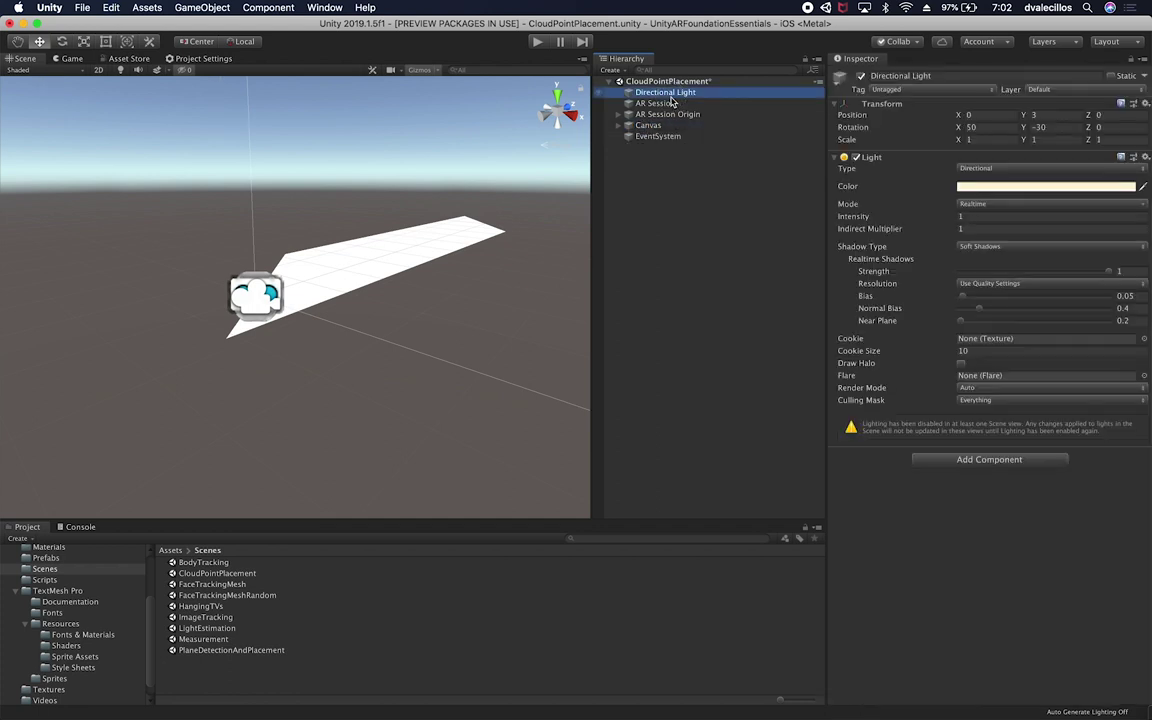
left_click(662, 104)
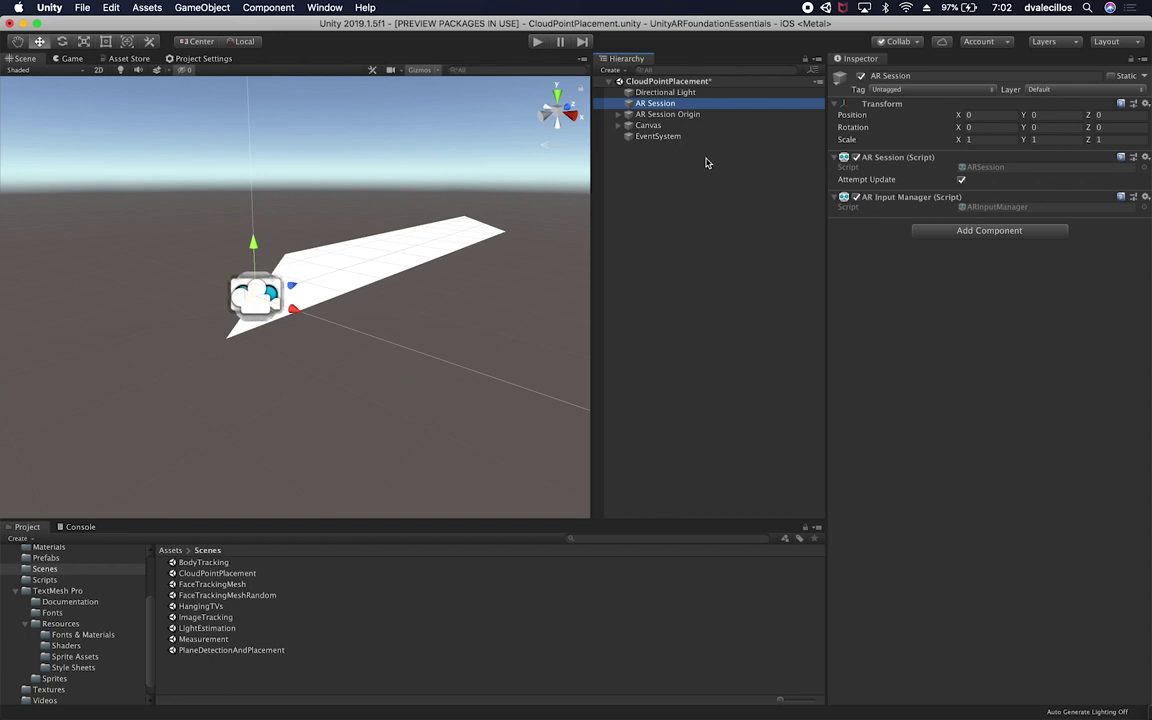
Remove the Measurement Controller and Line Renderer components from AR Session Origin.
left_click(678, 116)
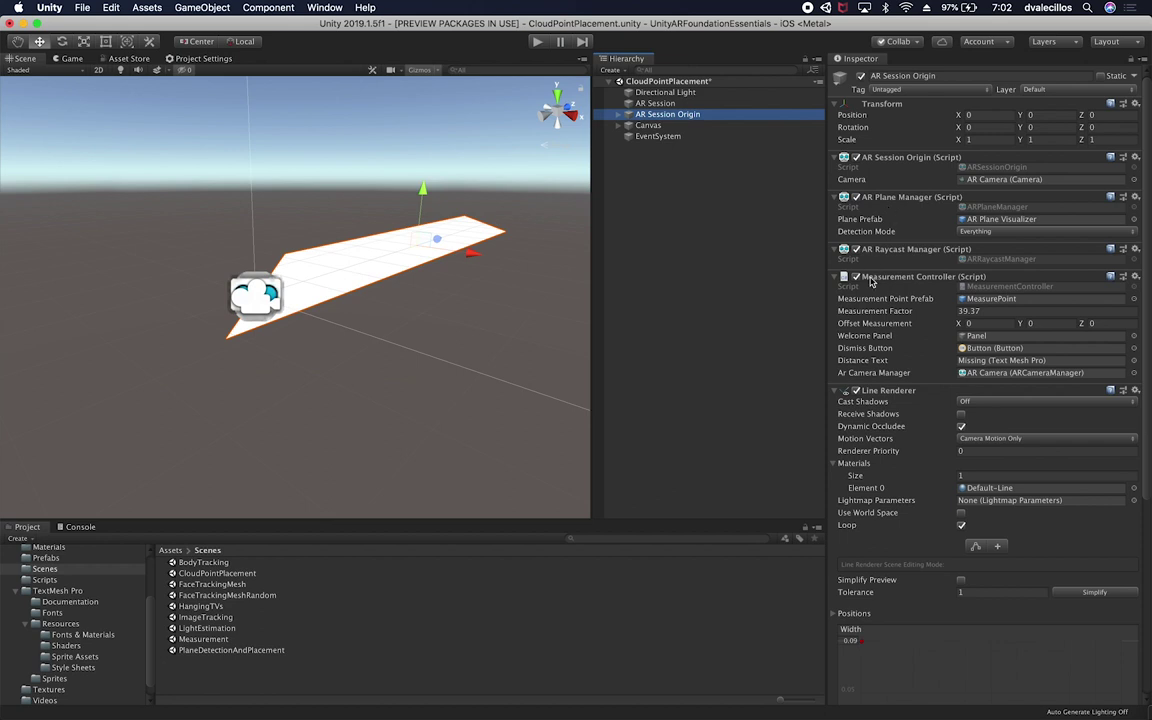
left_click(1136, 276)
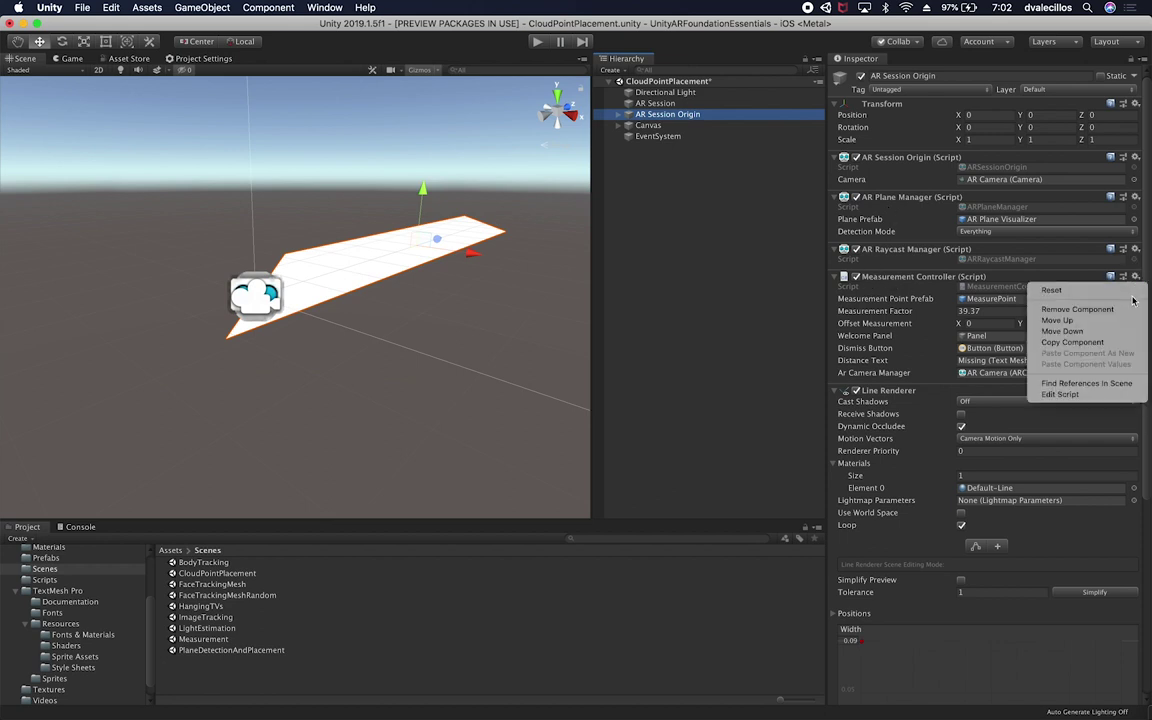
left_click(995, 276)
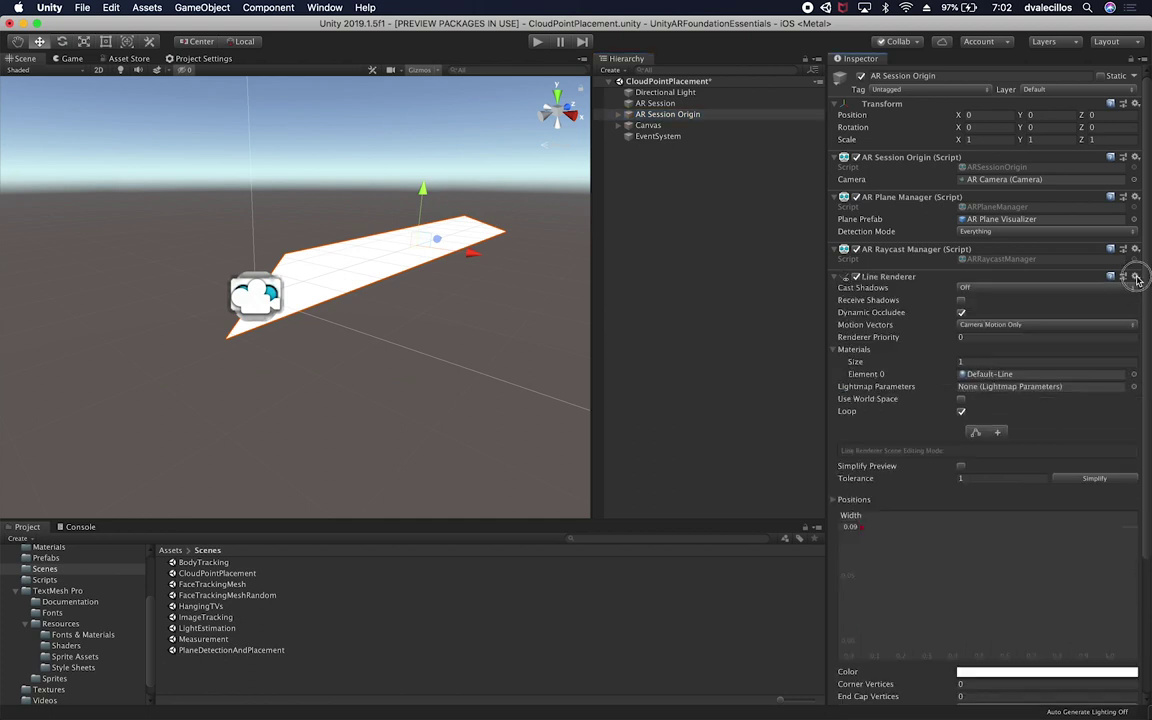
left_click(1135, 276)
left_click(1121, 311)
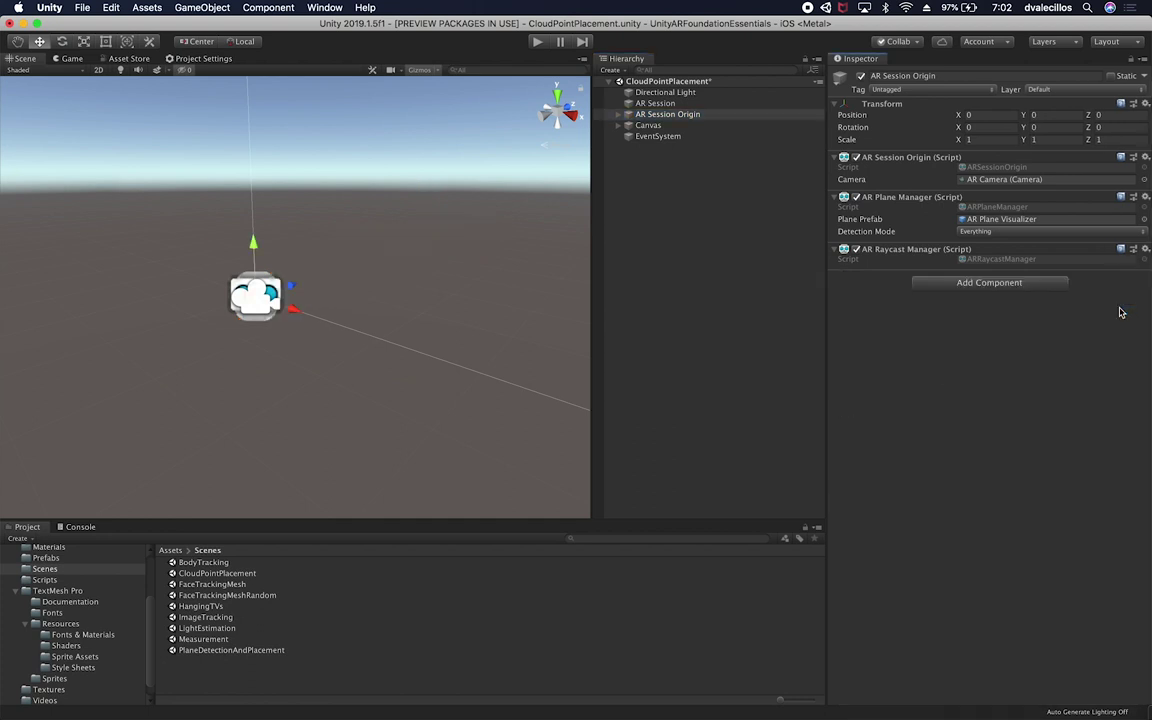
Add AR Point Cloud Manager to AR Session Origin via an 'ar point mana' search, then view the Prefabs folder.
left_click(991, 284)
type("ar point mana")
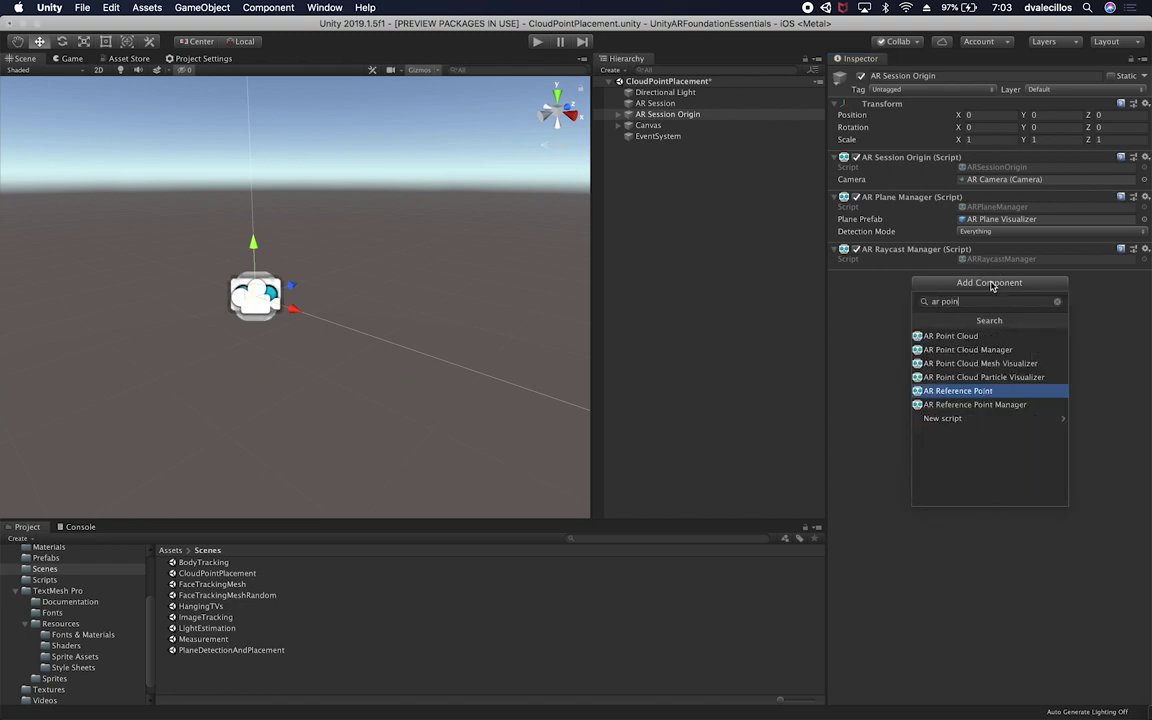
key("Down")
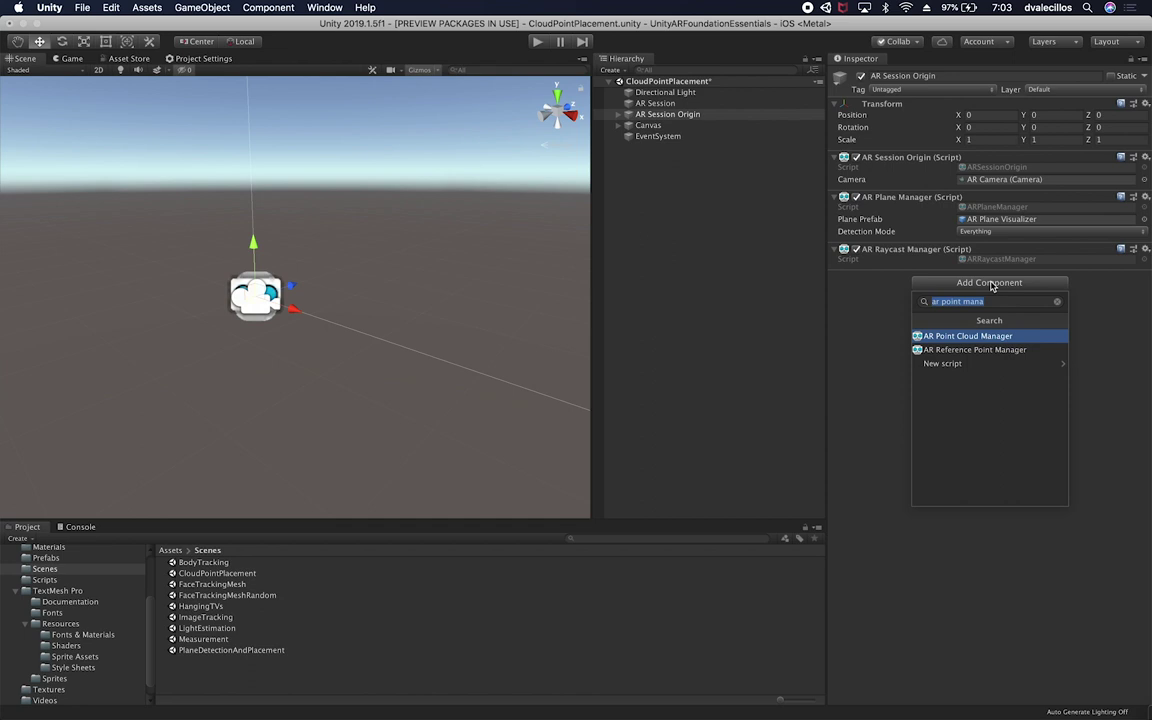
key("Return")
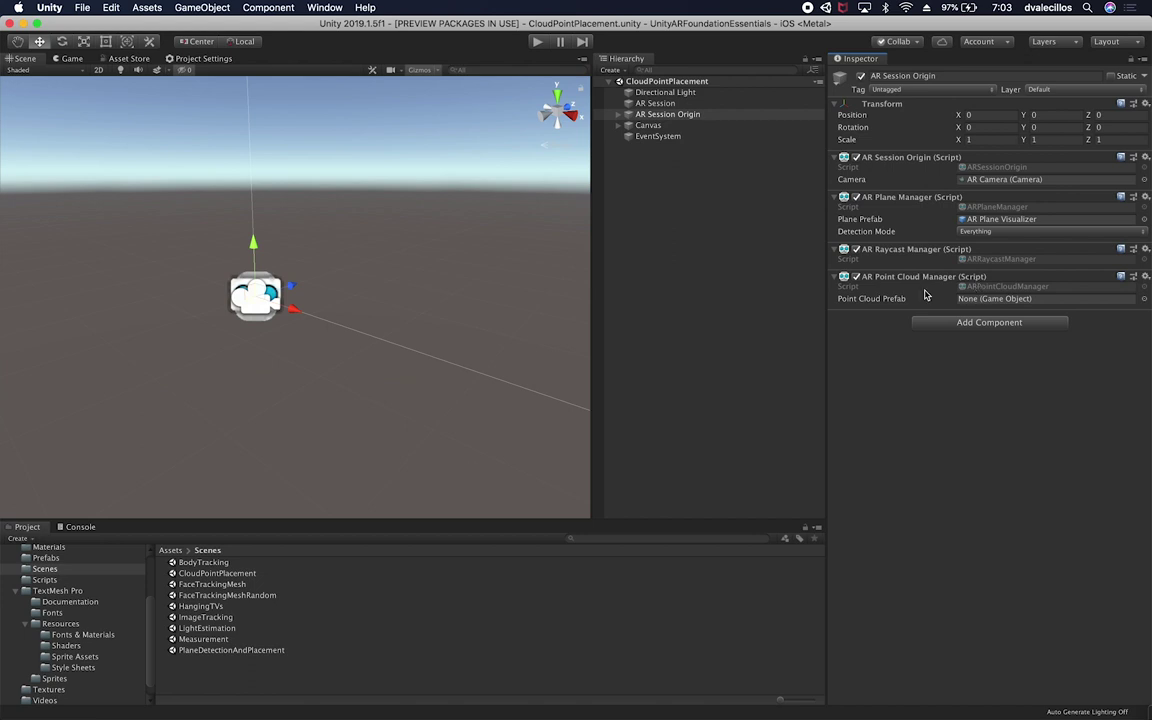
left_click(45, 559)
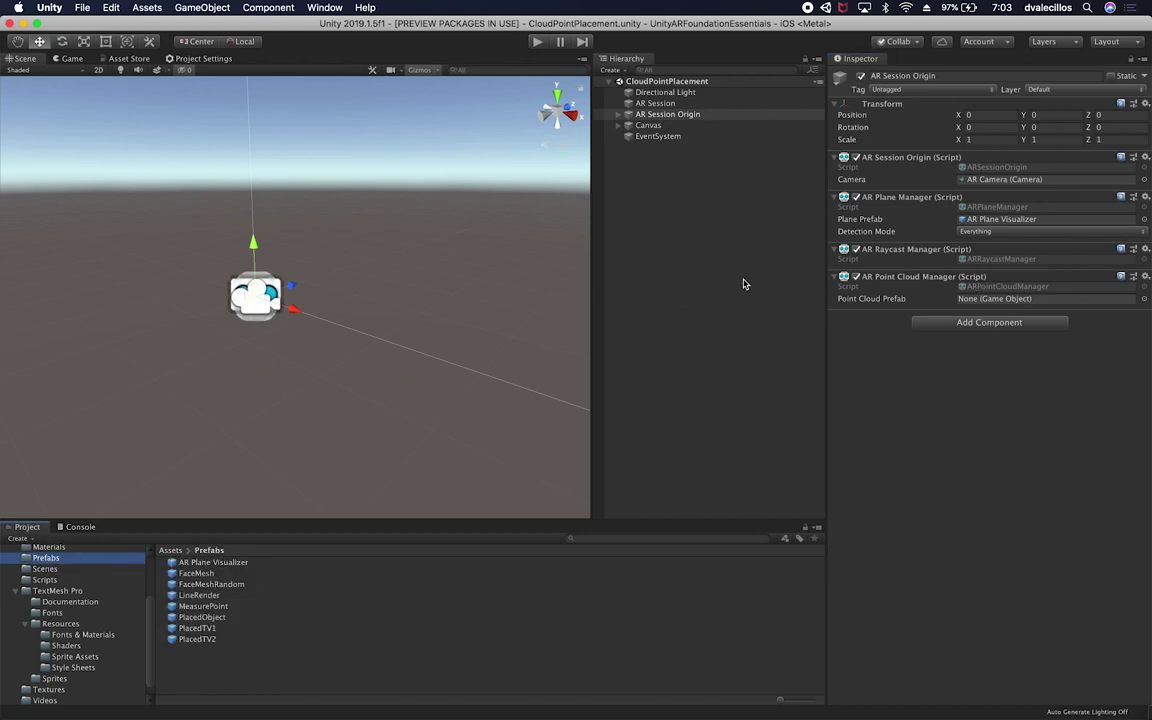
Create an empty ARCloudPoints object and drag it into Prefabs to make a prefab.
right_click(695, 236)
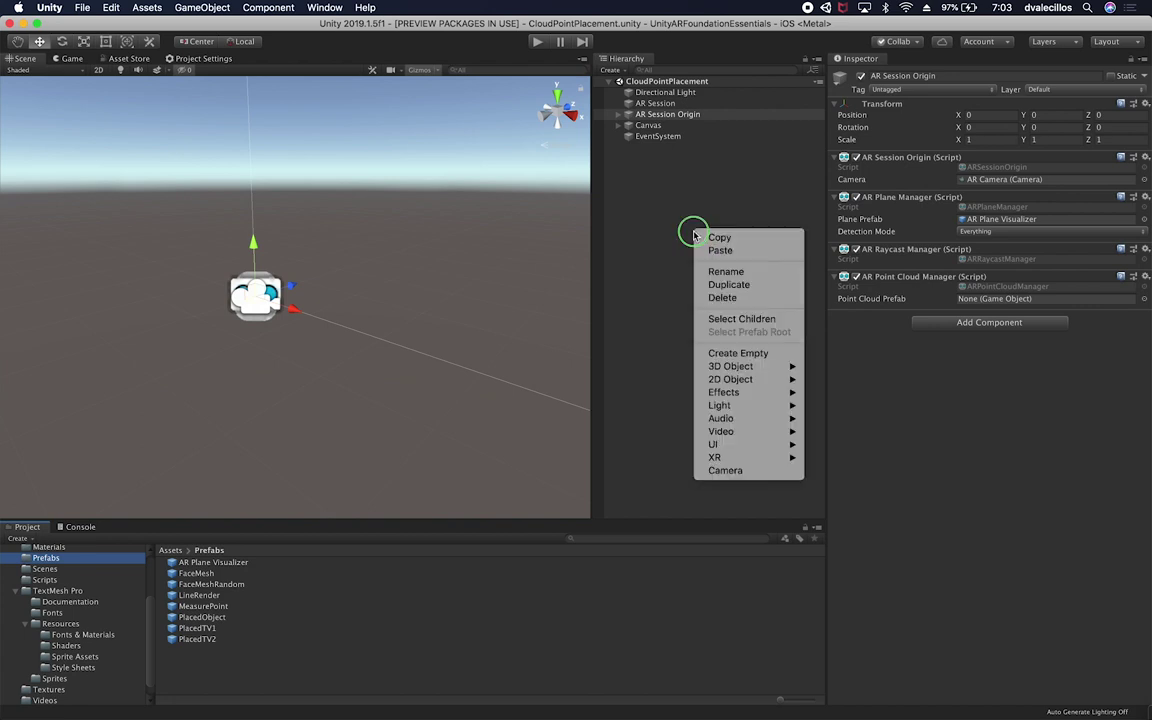
left_click(717, 355)
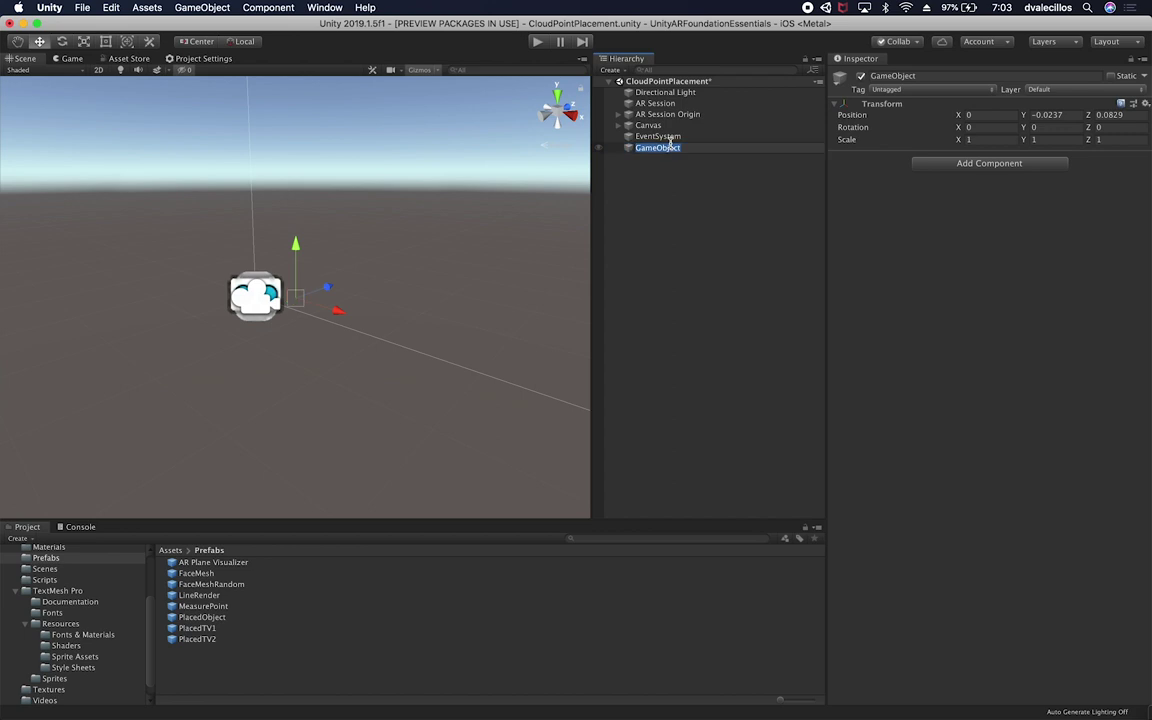
type("ARCloudPo")
key("BackSpace")
type("oints")
key("Return")
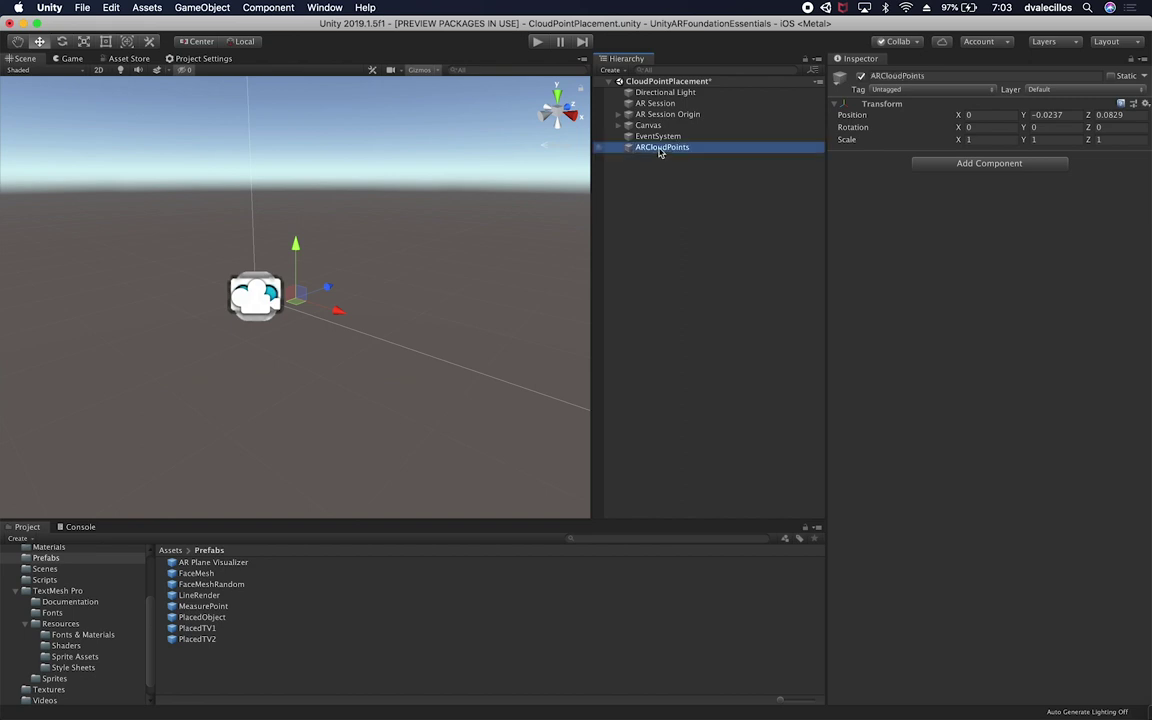
left_click_drag(660, 155, 280, 658)
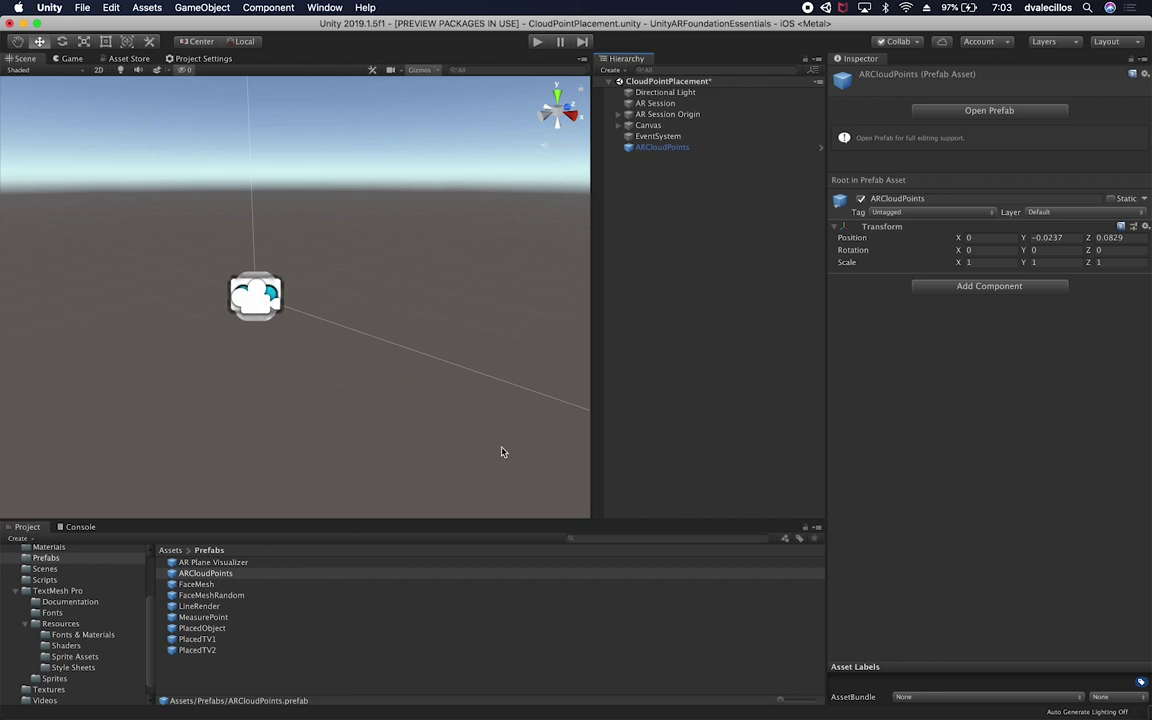
Add a Particle System component to ARCloudPoints using the 'part' component search.
left_click(669, 148)
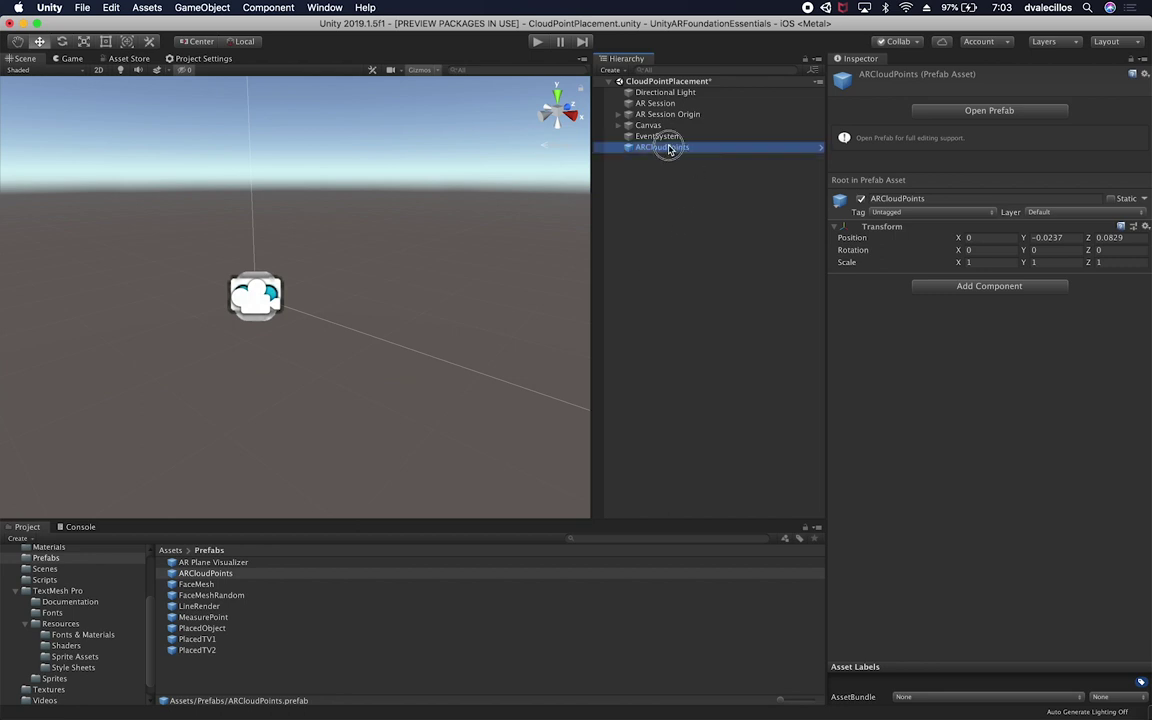
left_click(937, 177)
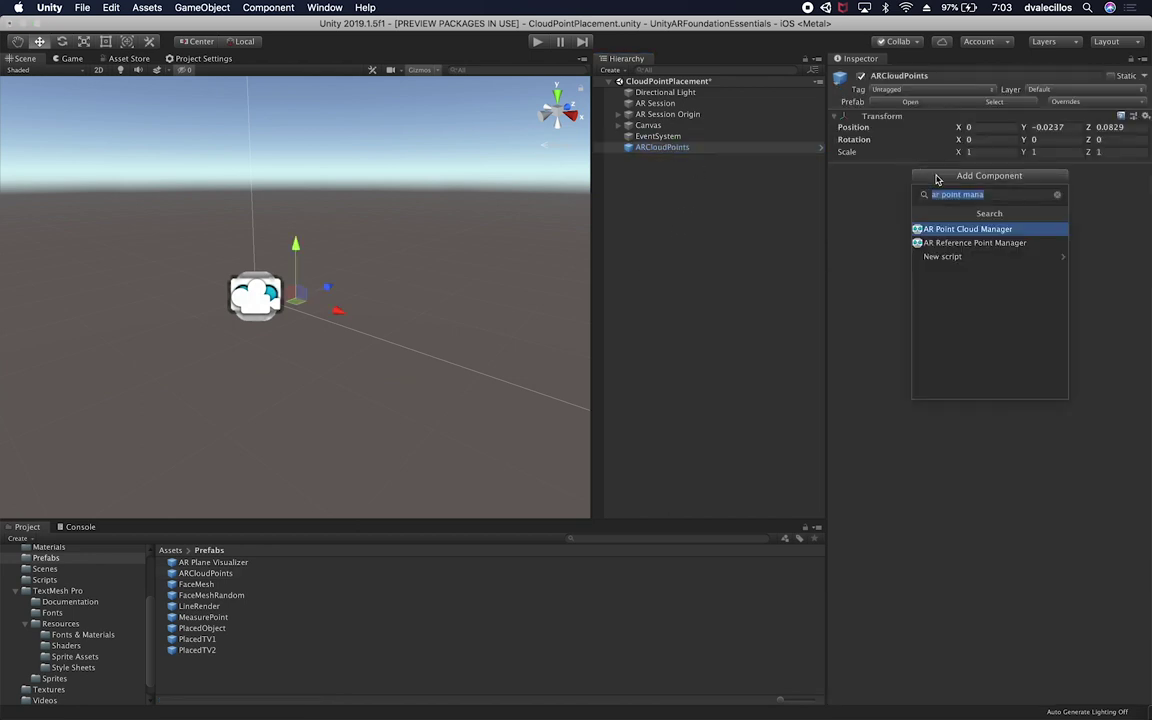
type("part")
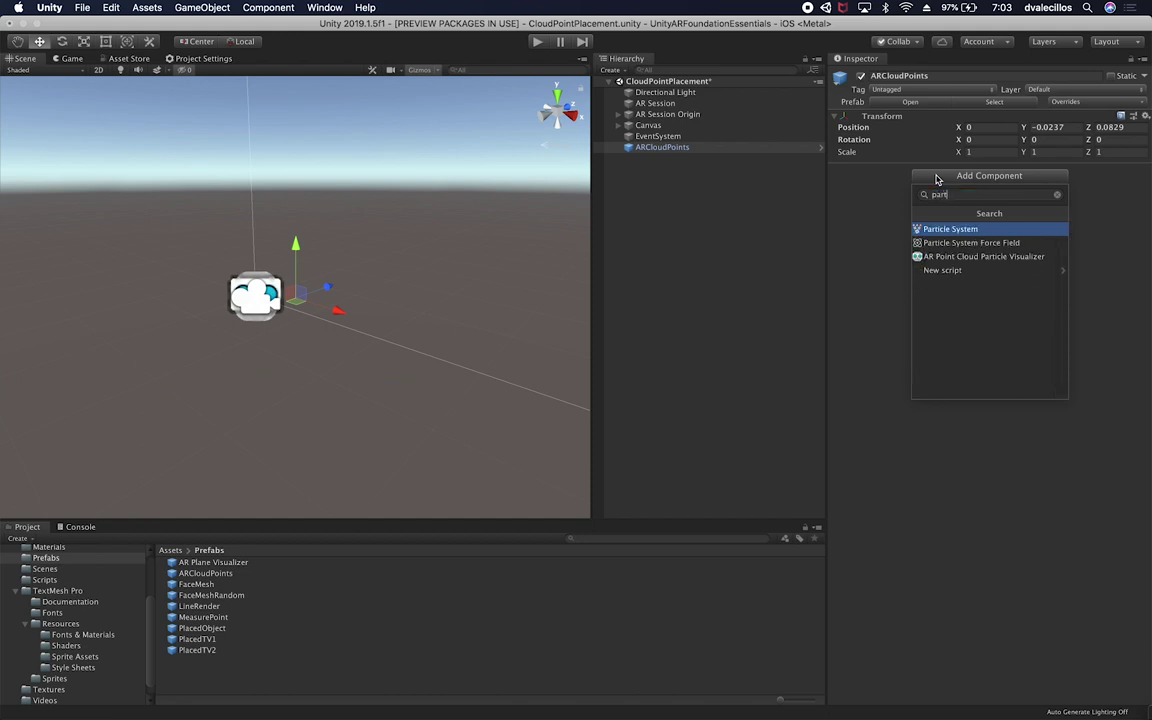
key("Return")
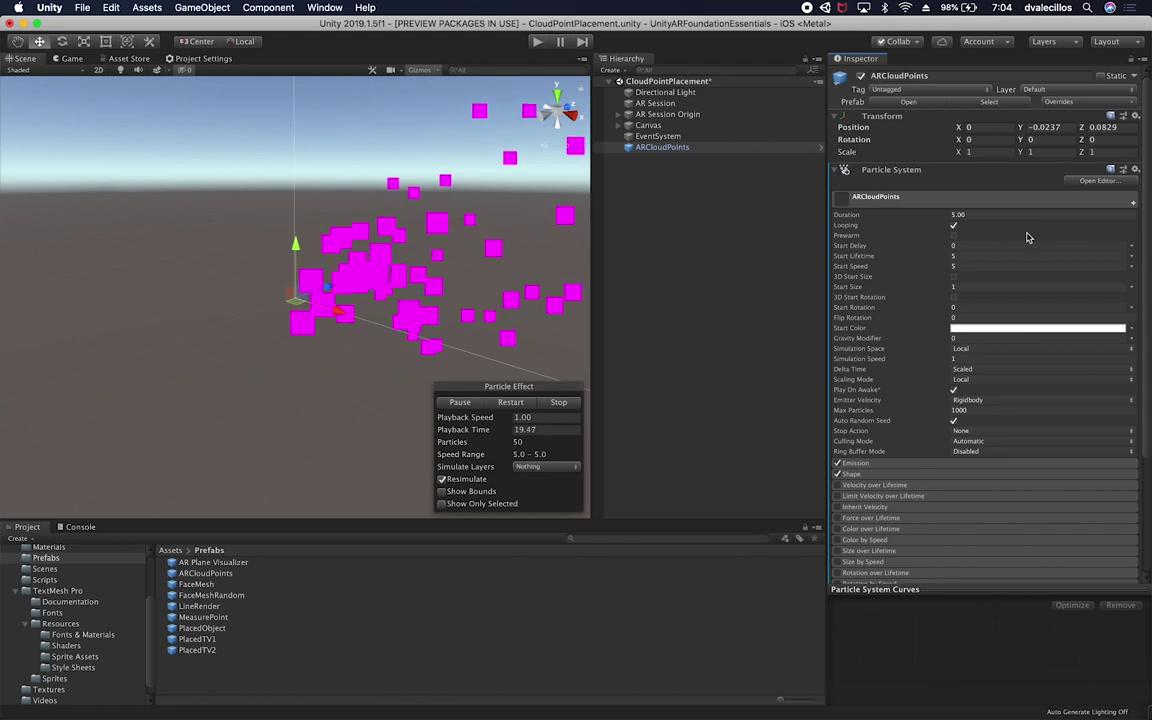
Turn off Looping and set the particles' Start Size to 0.02.
left_click(953, 226)
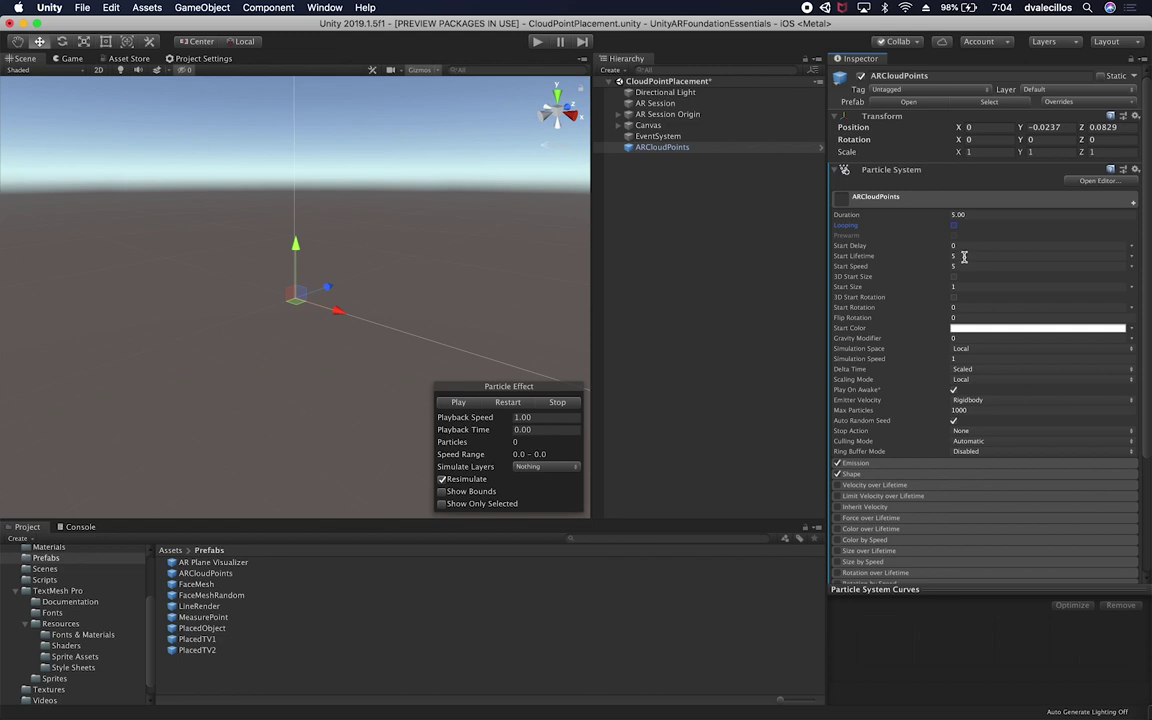
left_click(954, 297)
left_click(954, 297)
left_click(972, 286)
type("0.02")
Set Scaling Mode to Hierarchy, disable Play On Awake, and choose Pause and Catch-up culling.
left_click(977, 381)
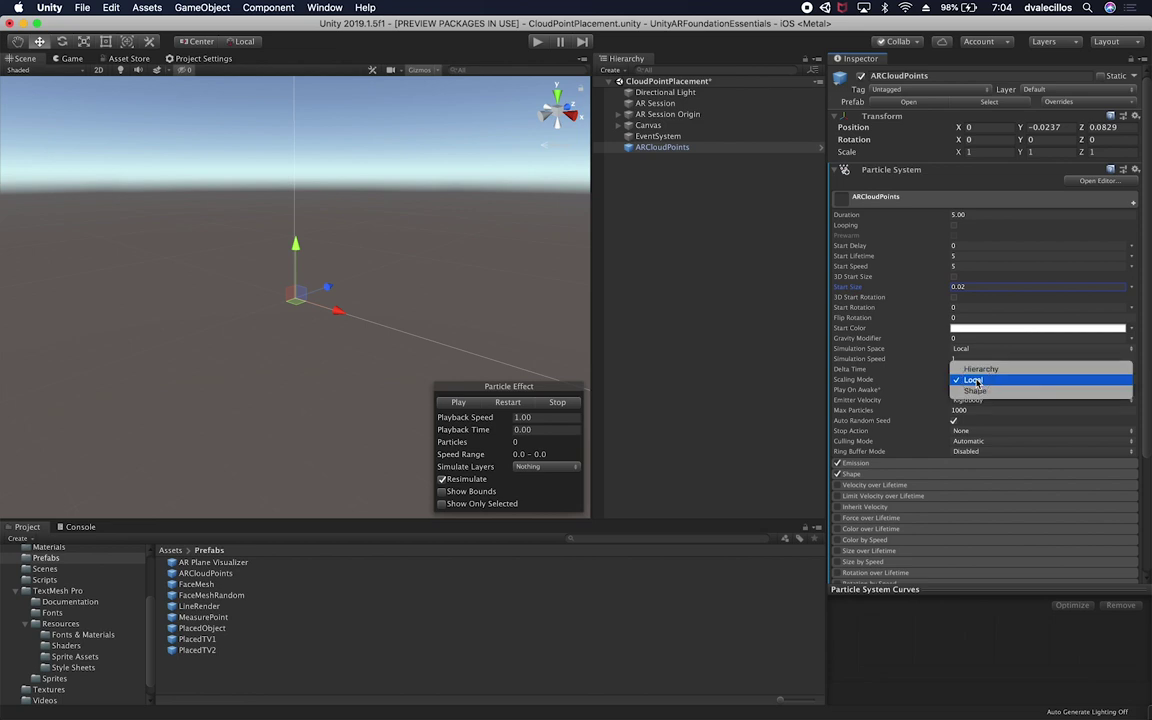
left_click(979, 379)
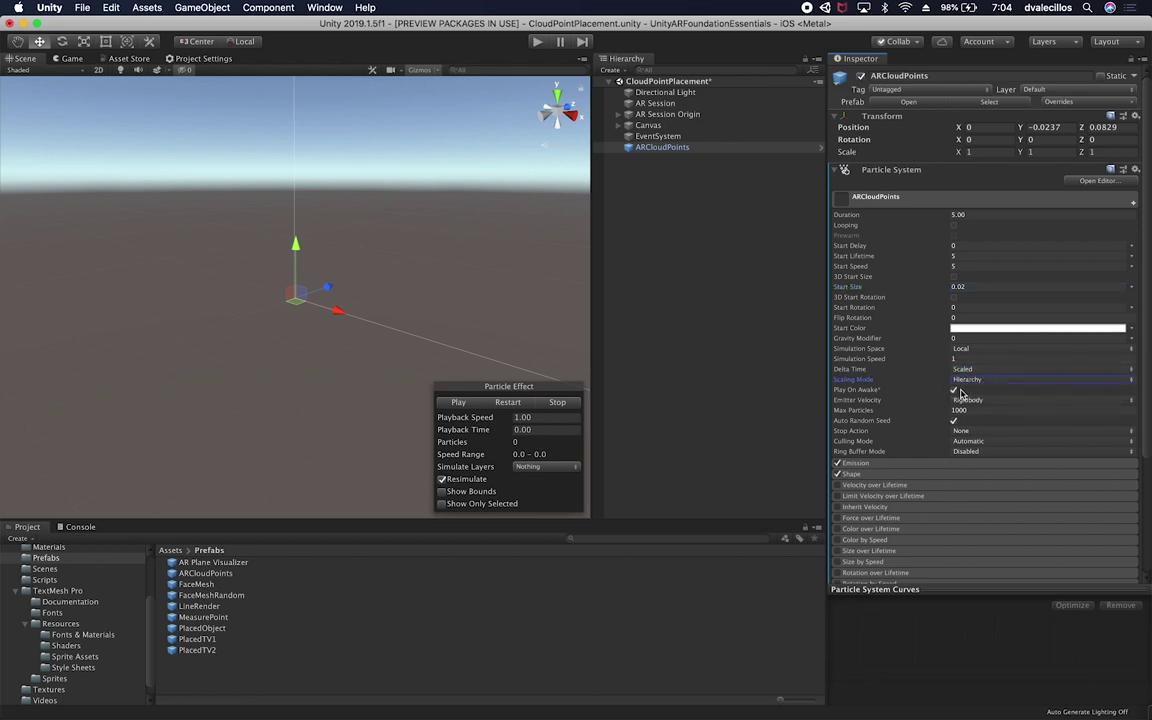
left_click(955, 390)
left_click(987, 443)
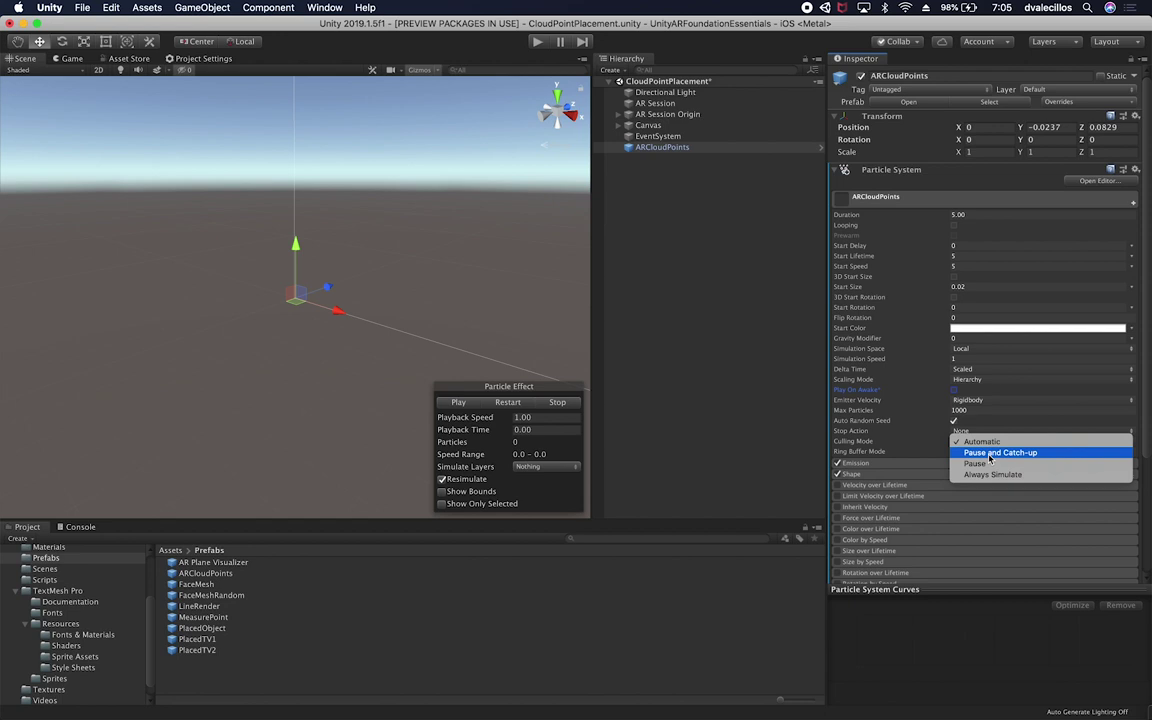
left_click(990, 454)
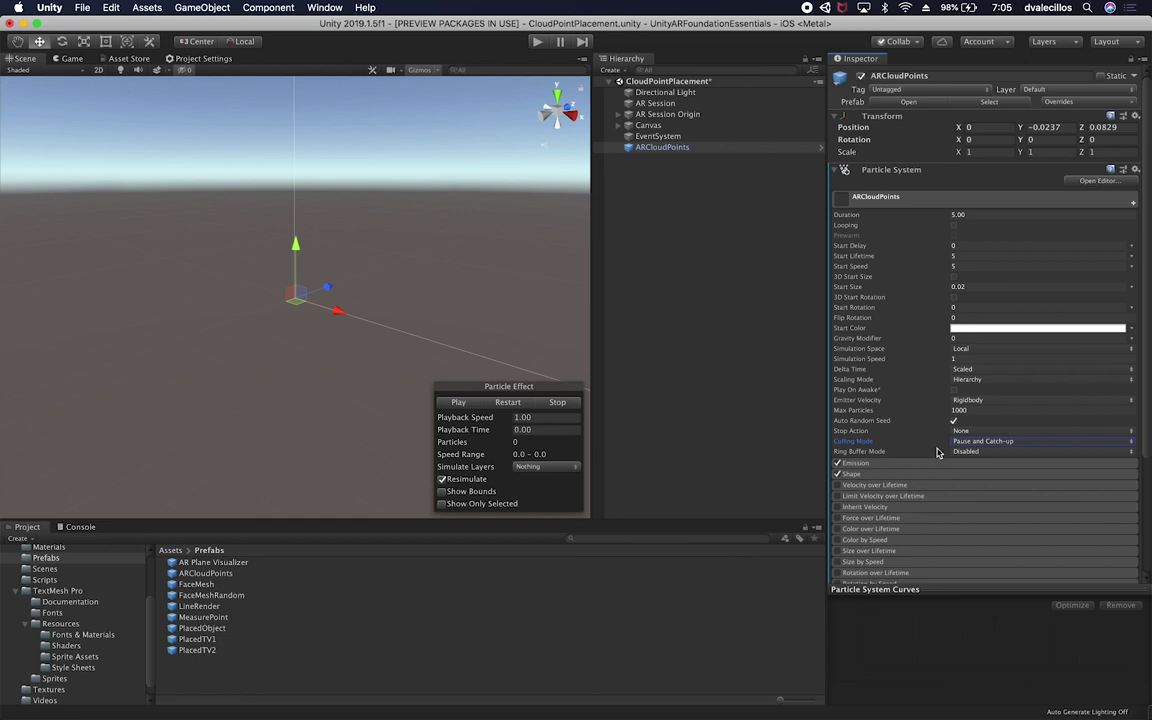
left_click(906, 473)
left_click(908, 476)
left_click(938, 464)
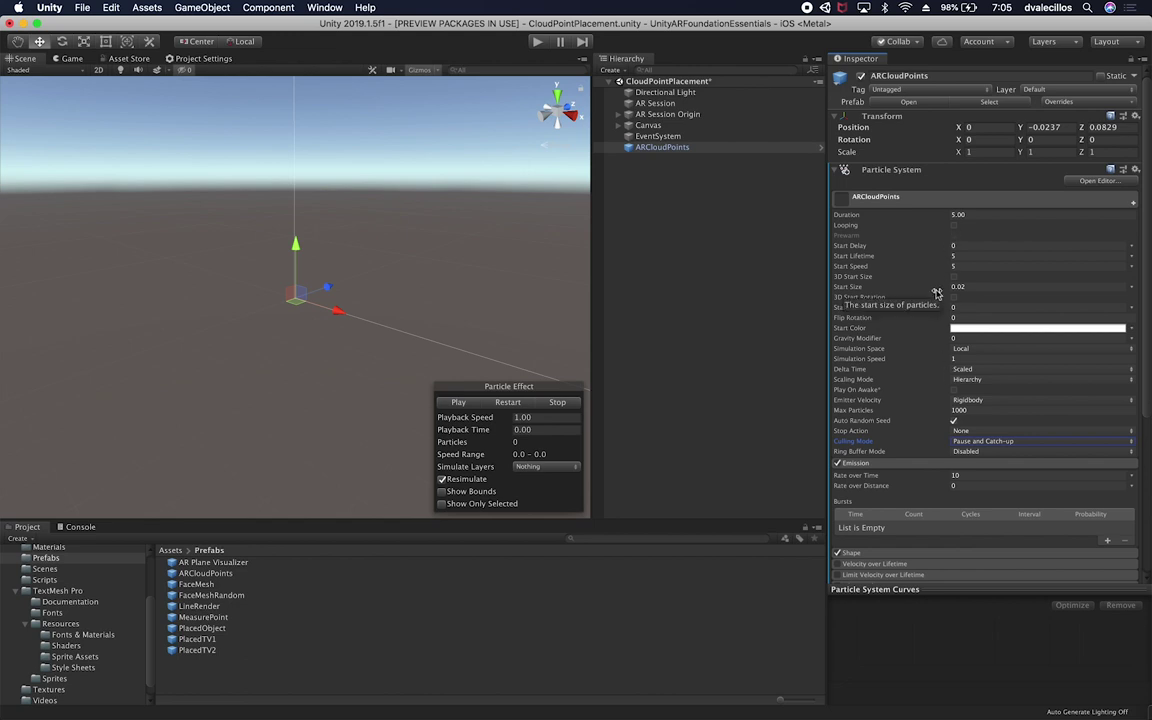
scroll(900, 330, "down", 5)
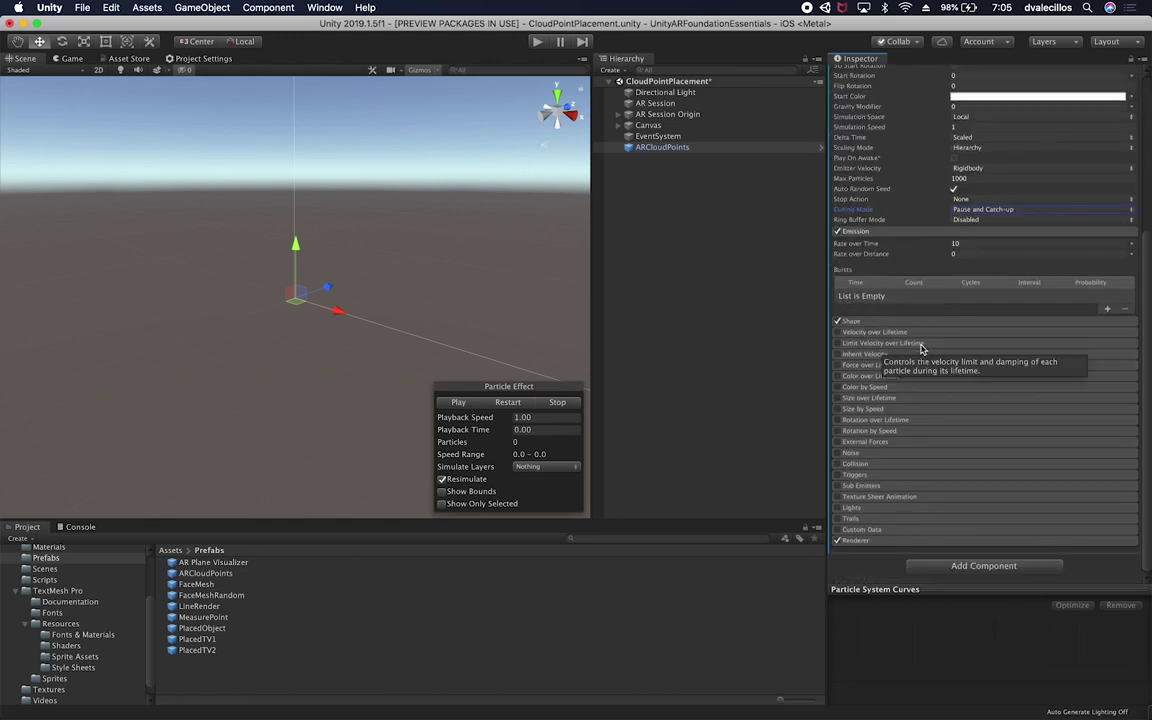
Leave the Shape module disabled and collapsed, and expand the Renderer module settings.
left_click(838, 322)
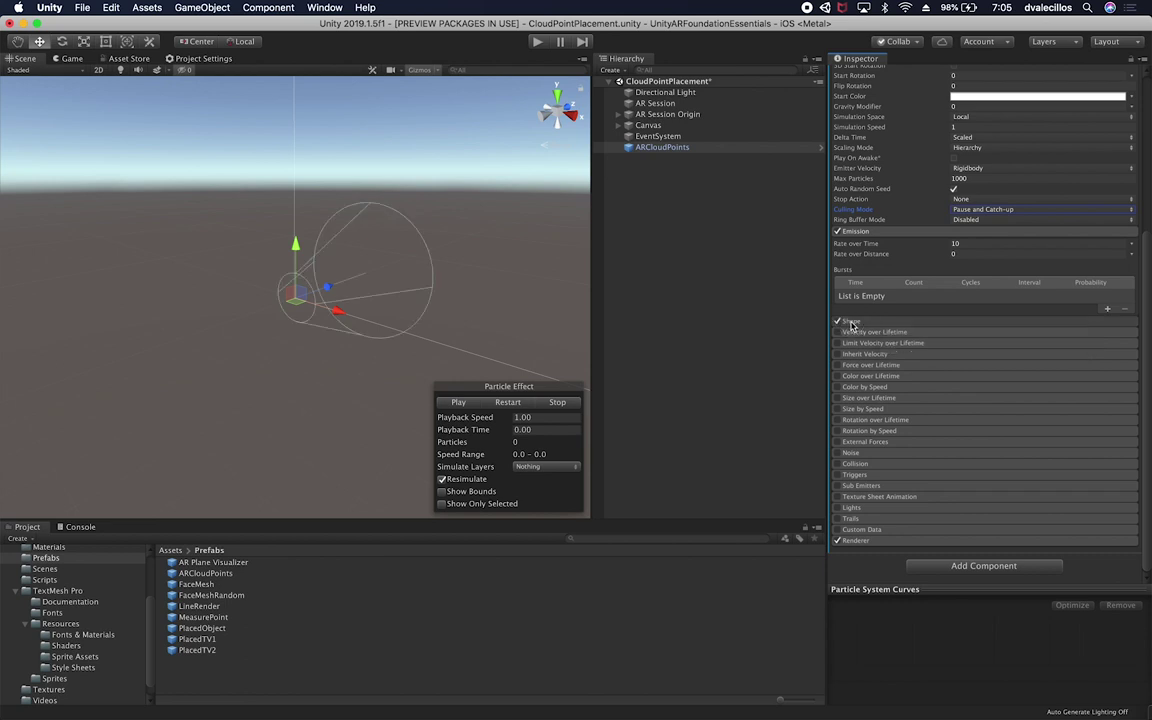
left_click(852, 321)
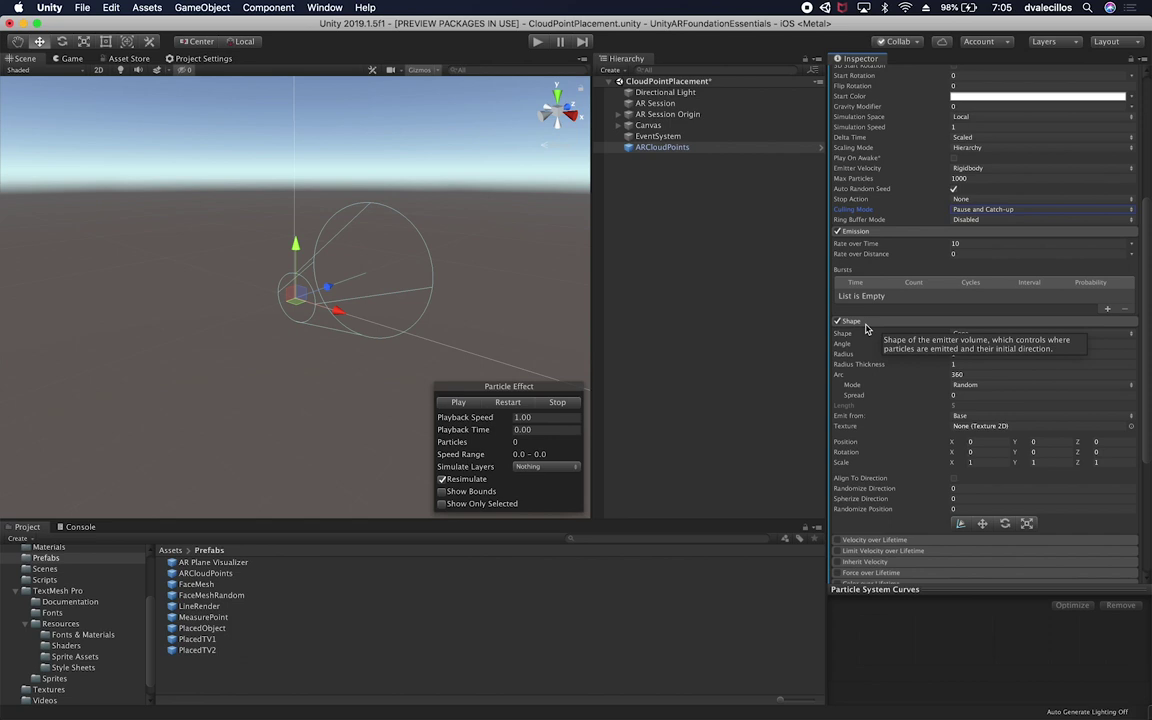
left_click(838, 321)
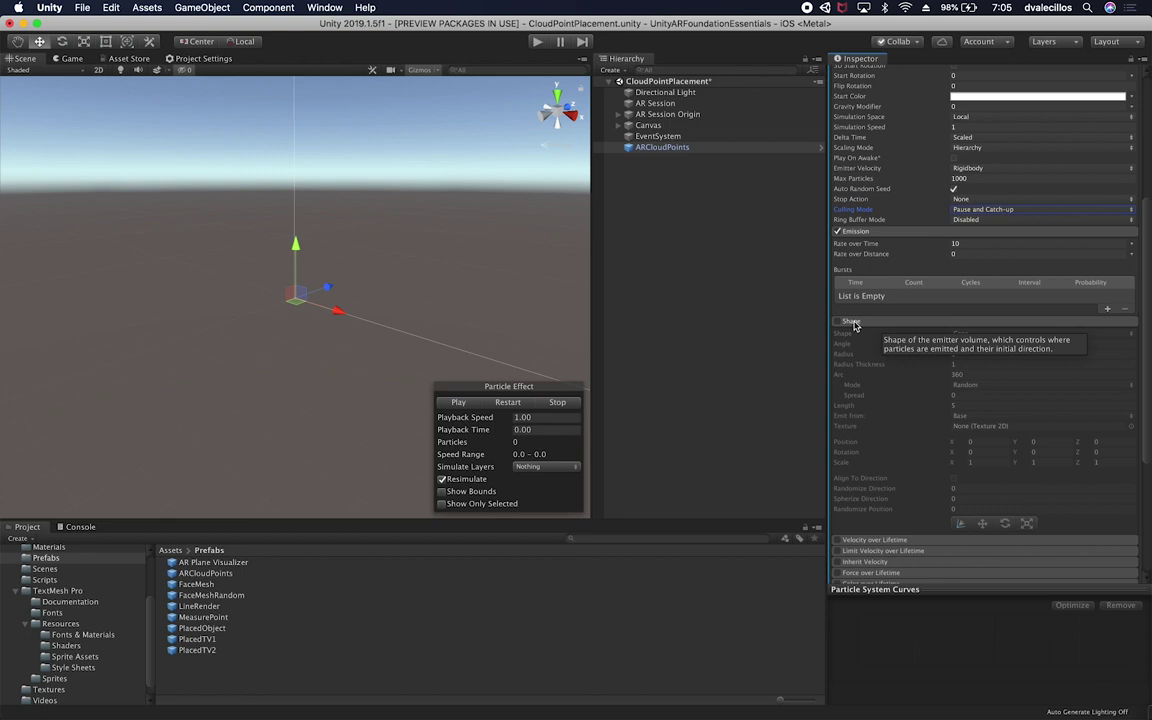
left_click(854, 323)
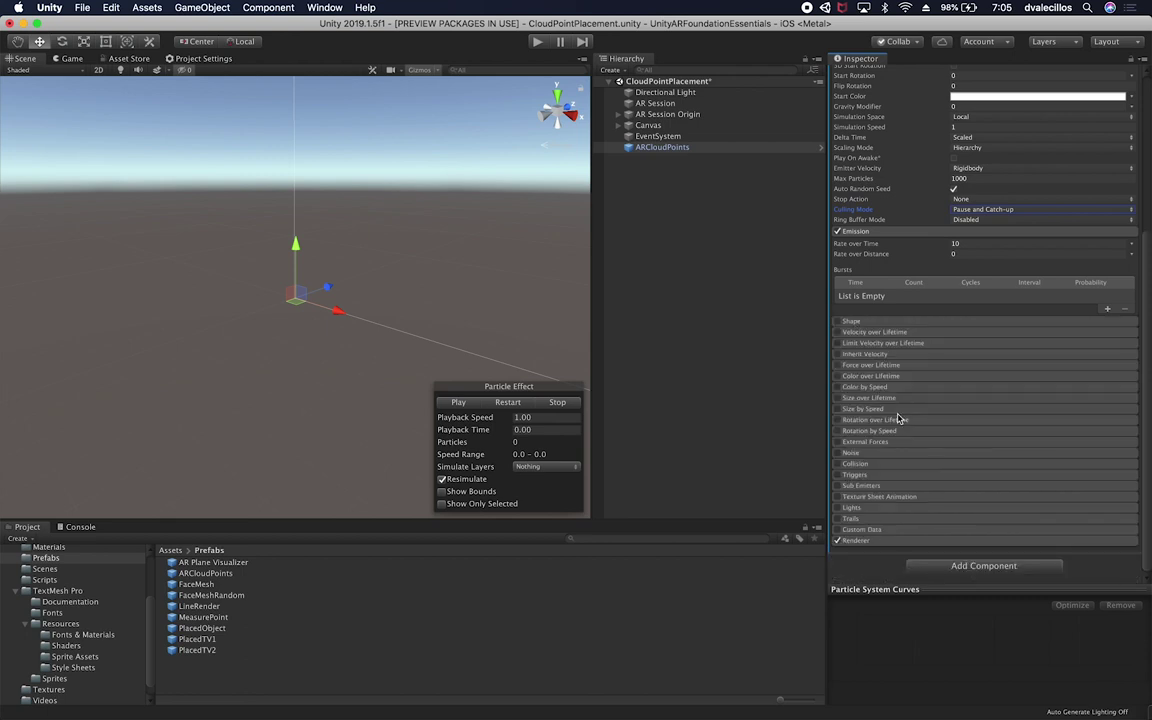
left_click(858, 541)
scroll(892, 527, "down", 5)
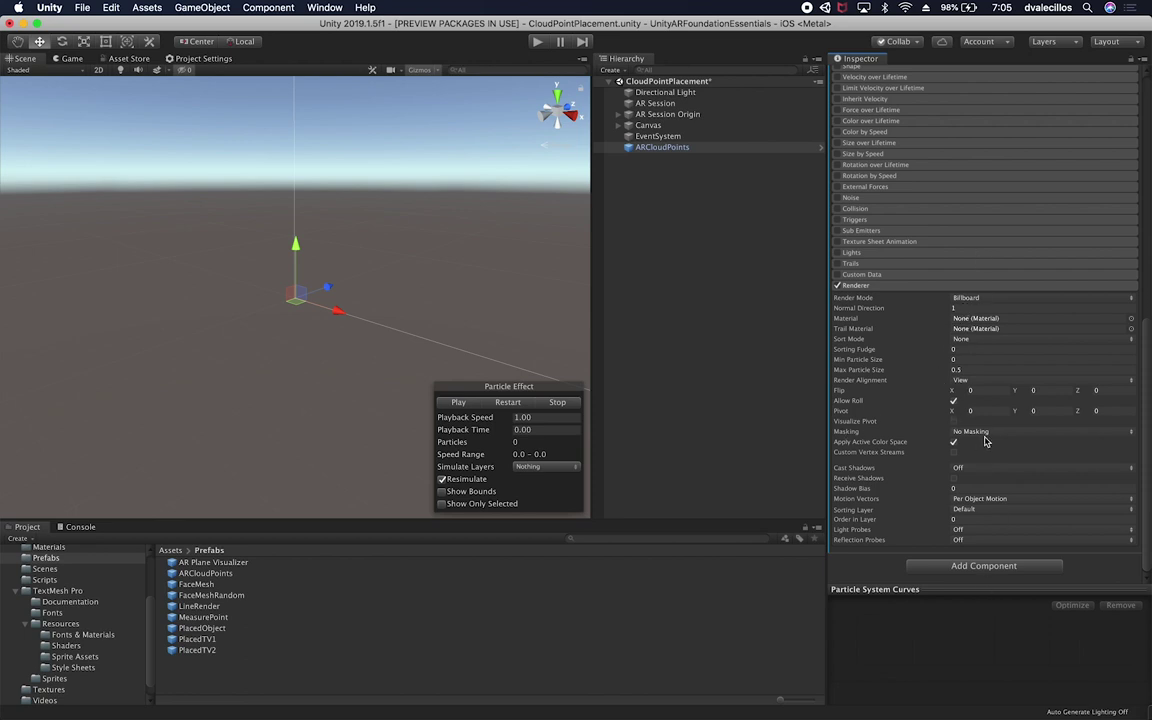
Import FeaturePoint.png from Finder into Assets/Textures and select the new texture in Unity.
left_click(50, 690)
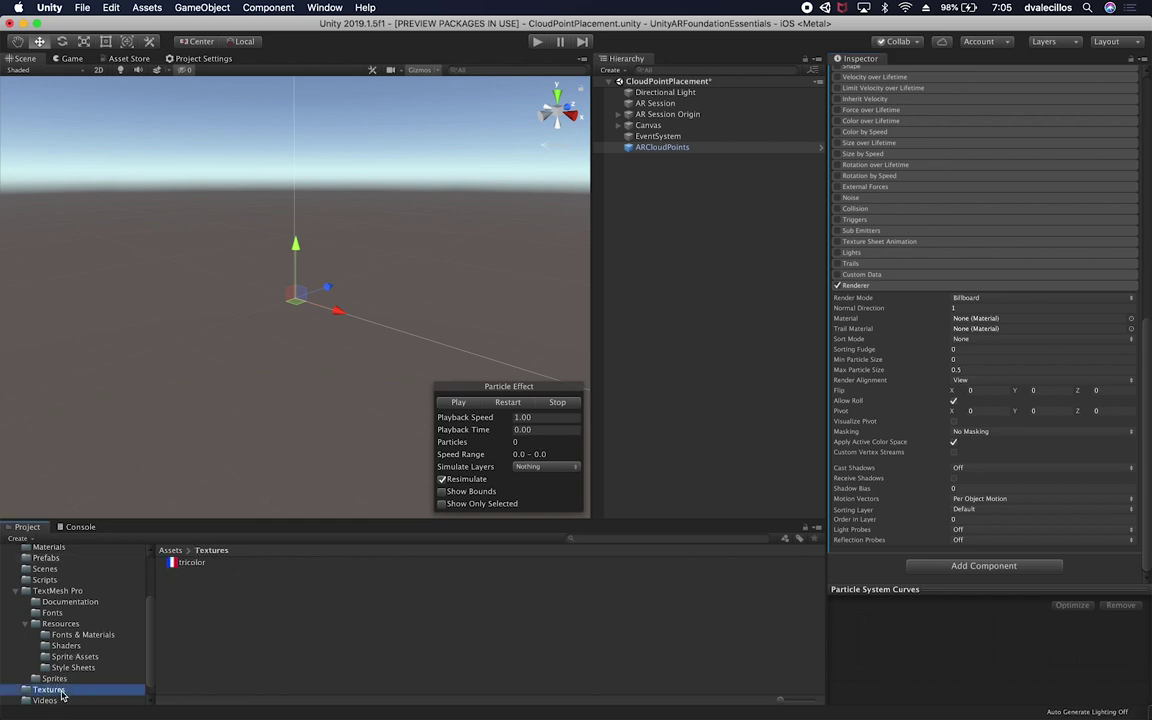
key("super+Tab")
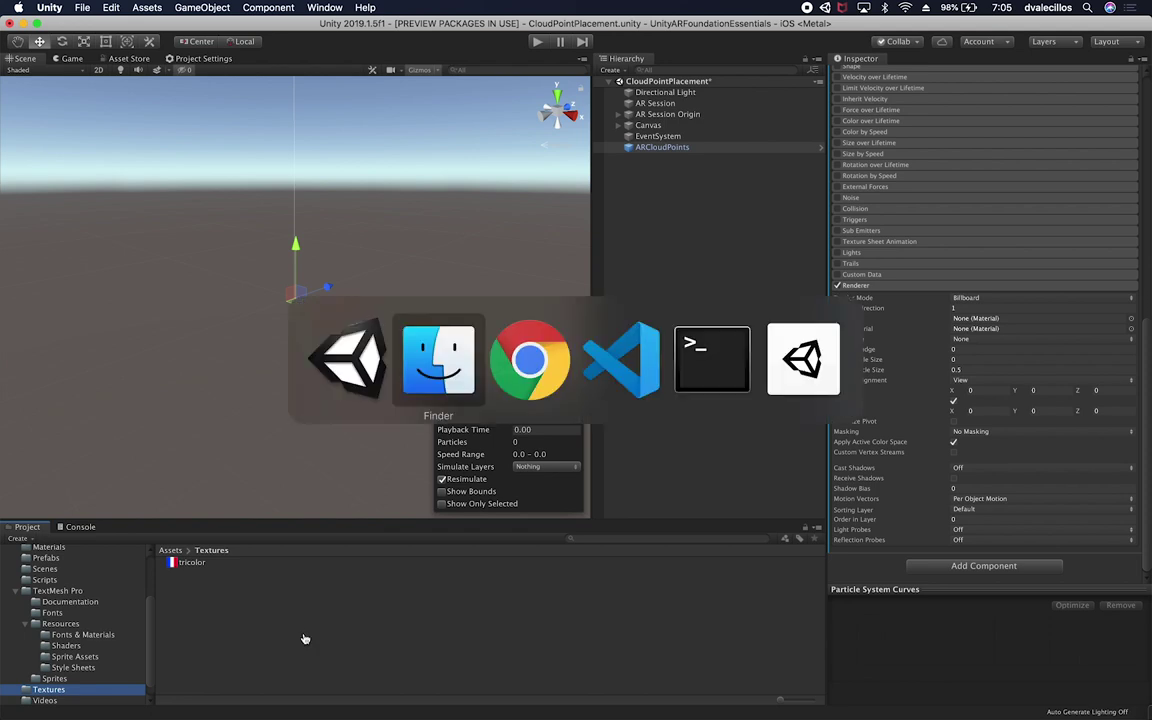
left_click_drag(490, 179, 348, 622)
left_click(533, 183)
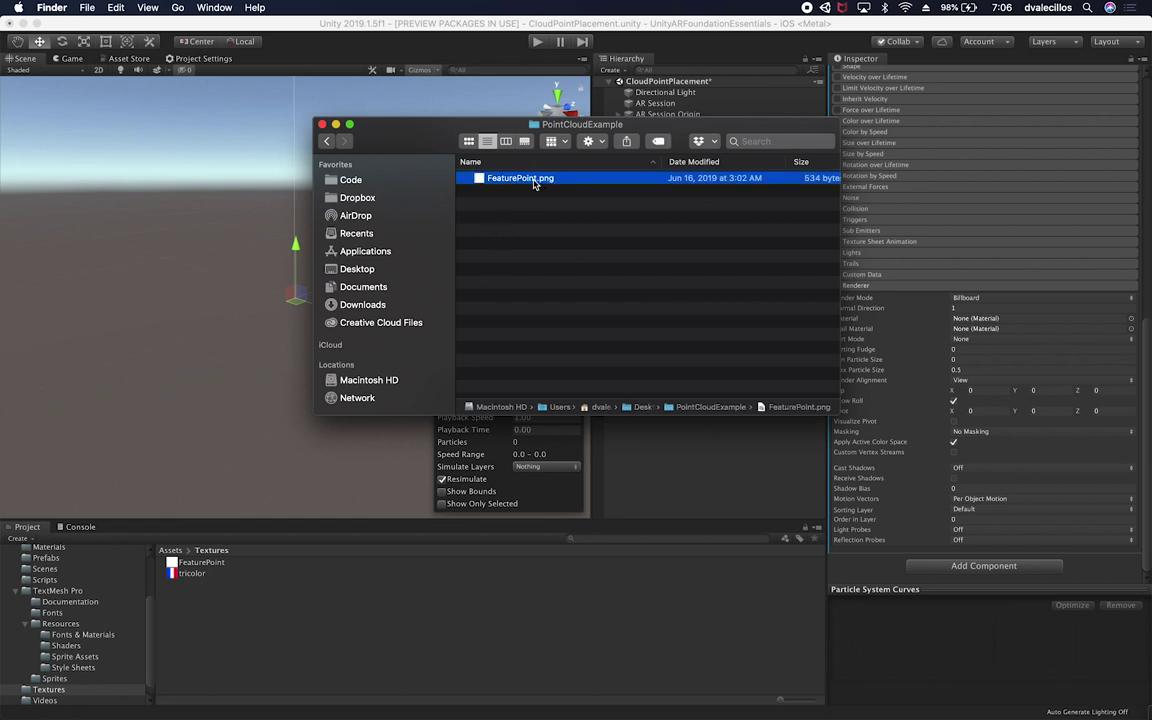
key("space")
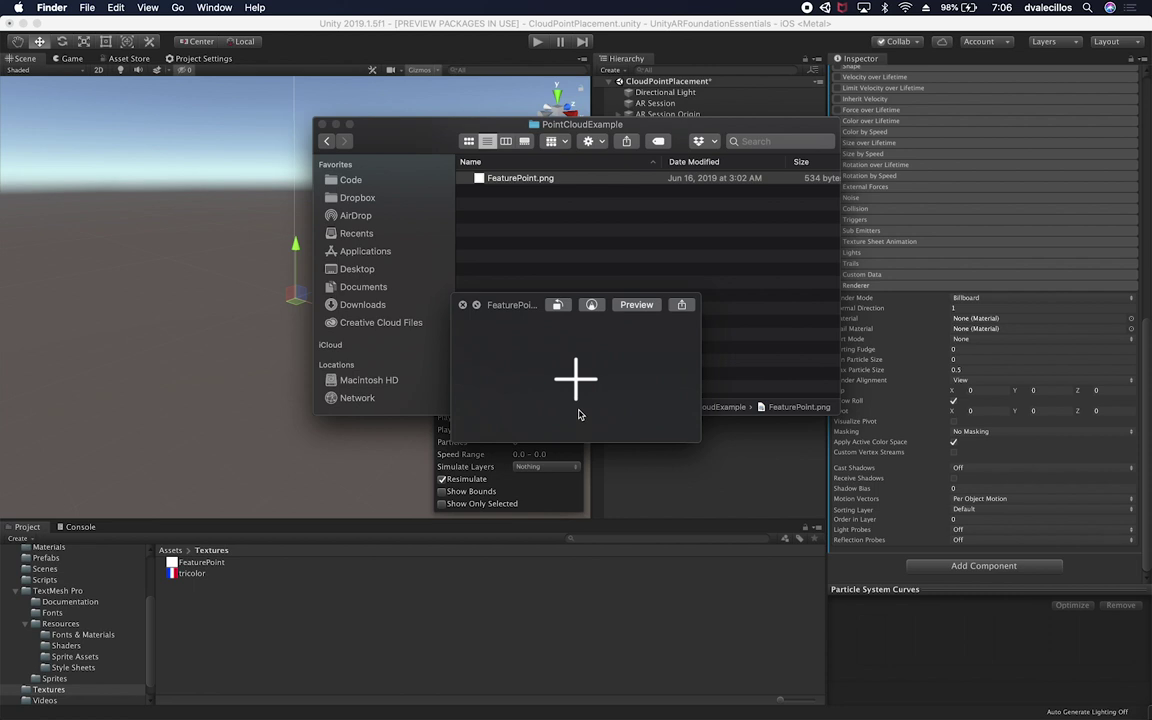
key("space")
left_click(548, 301)
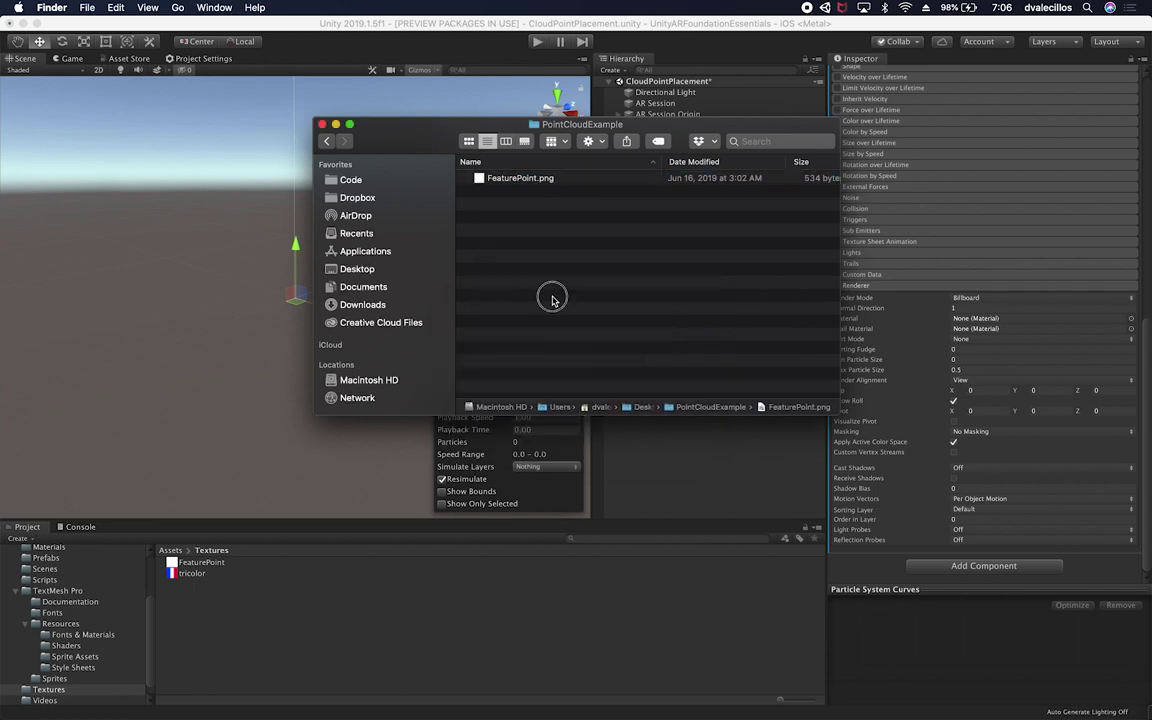
left_click(366, 595)
left_click(239, 563)
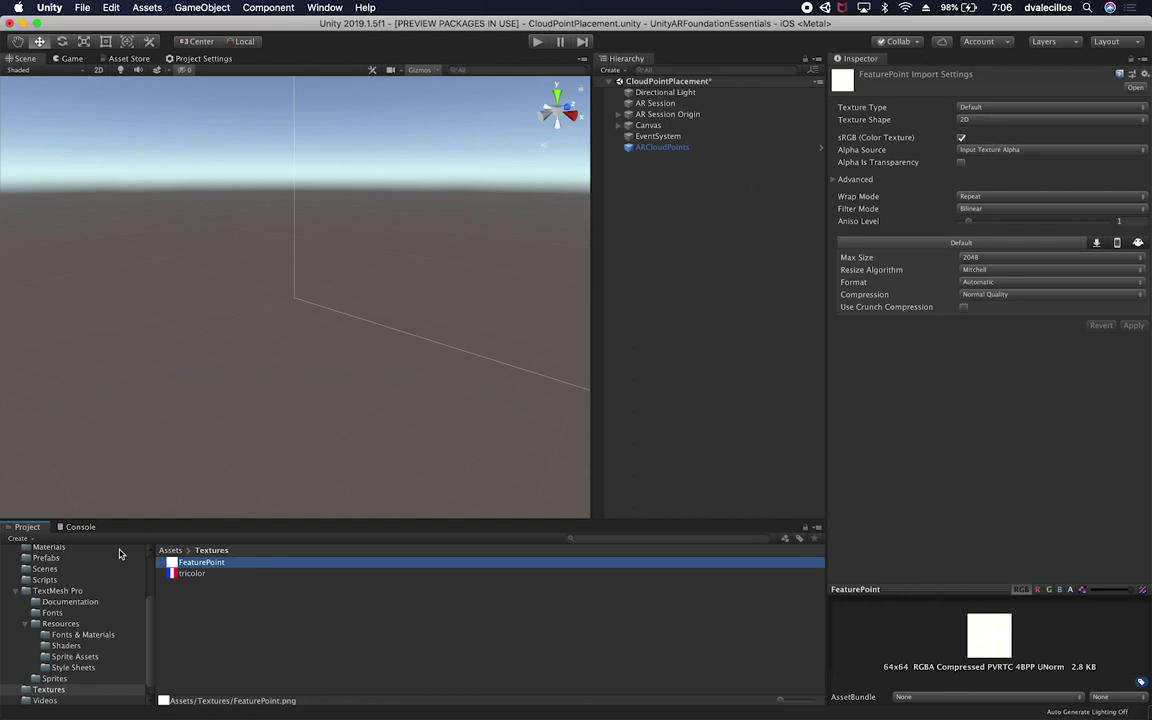
Create a material in the Materials folder and name it CloudParticle.
left_click(57, 550)
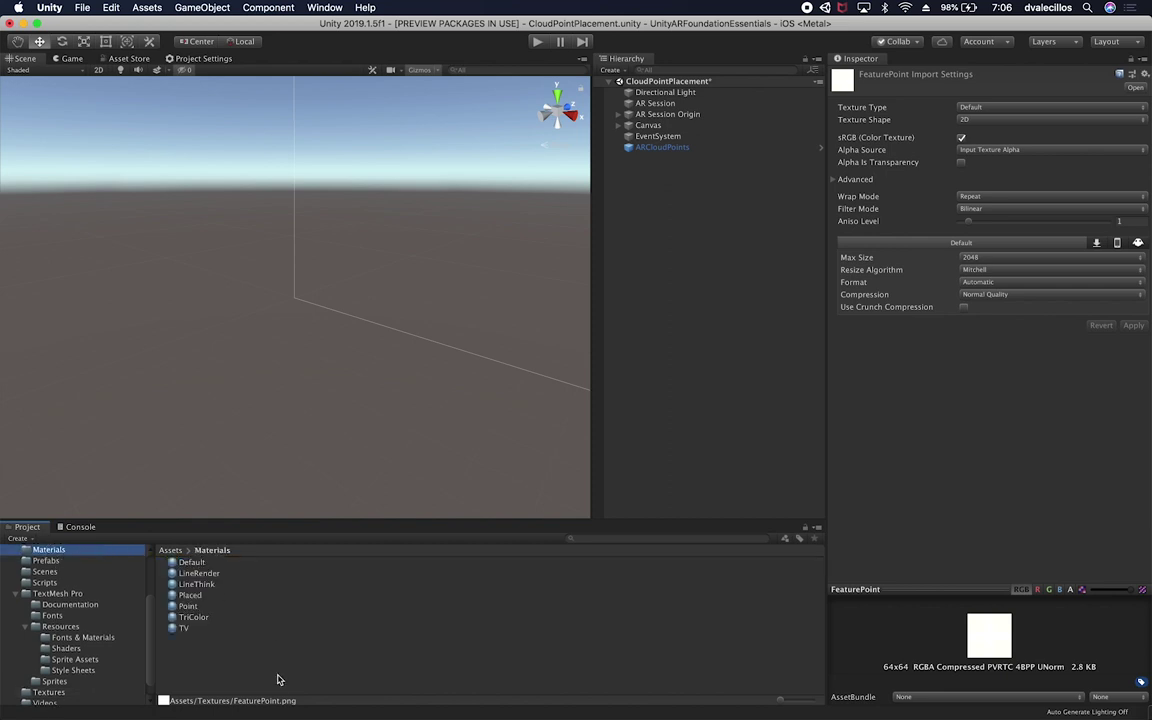
right_click(297, 655)
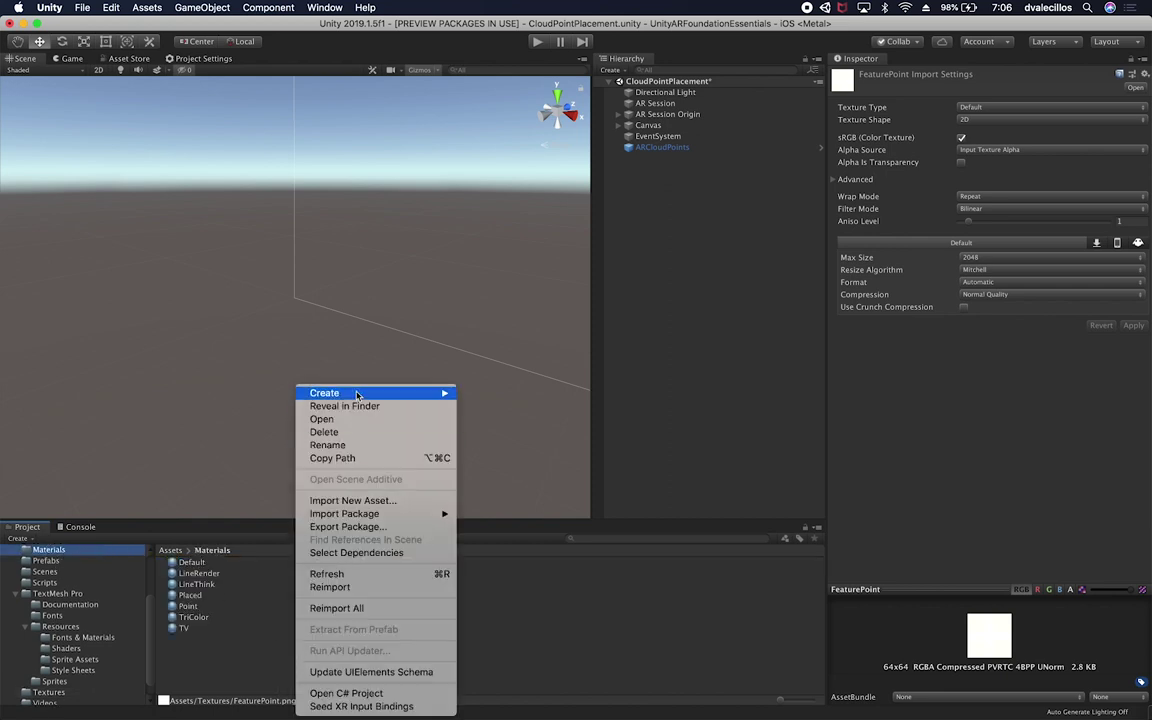
mouse_move(330, 393)
mouse_move(555, 288)
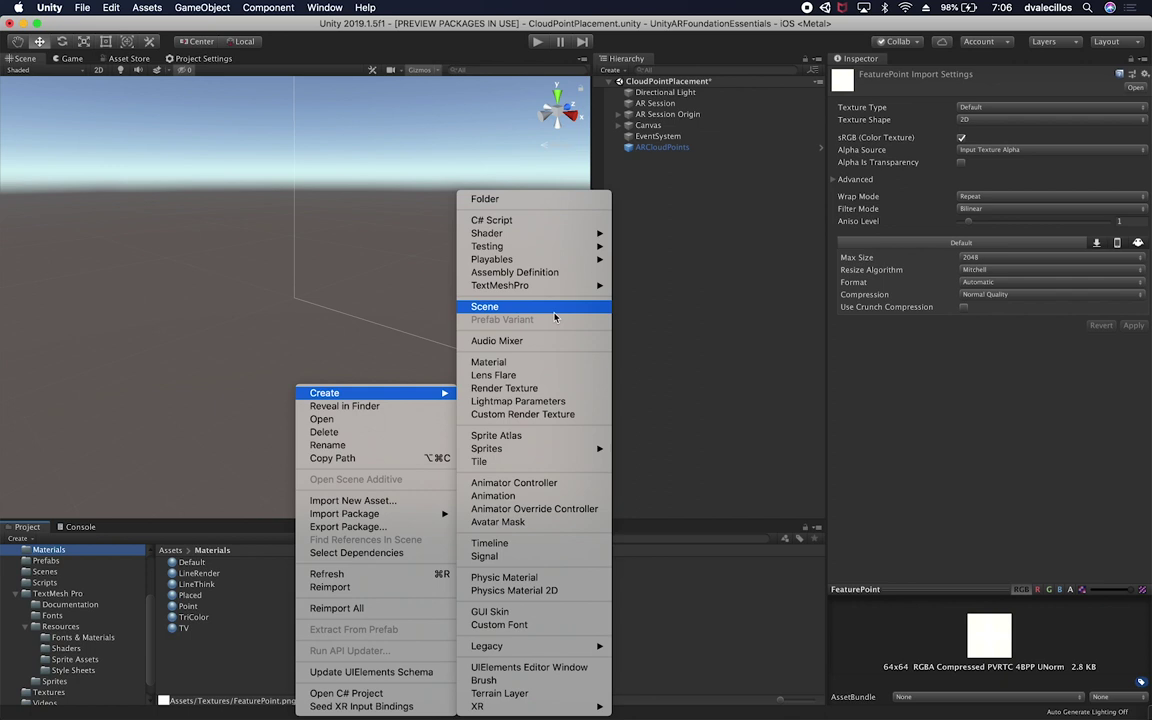
left_click(542, 365)
type("Pa")
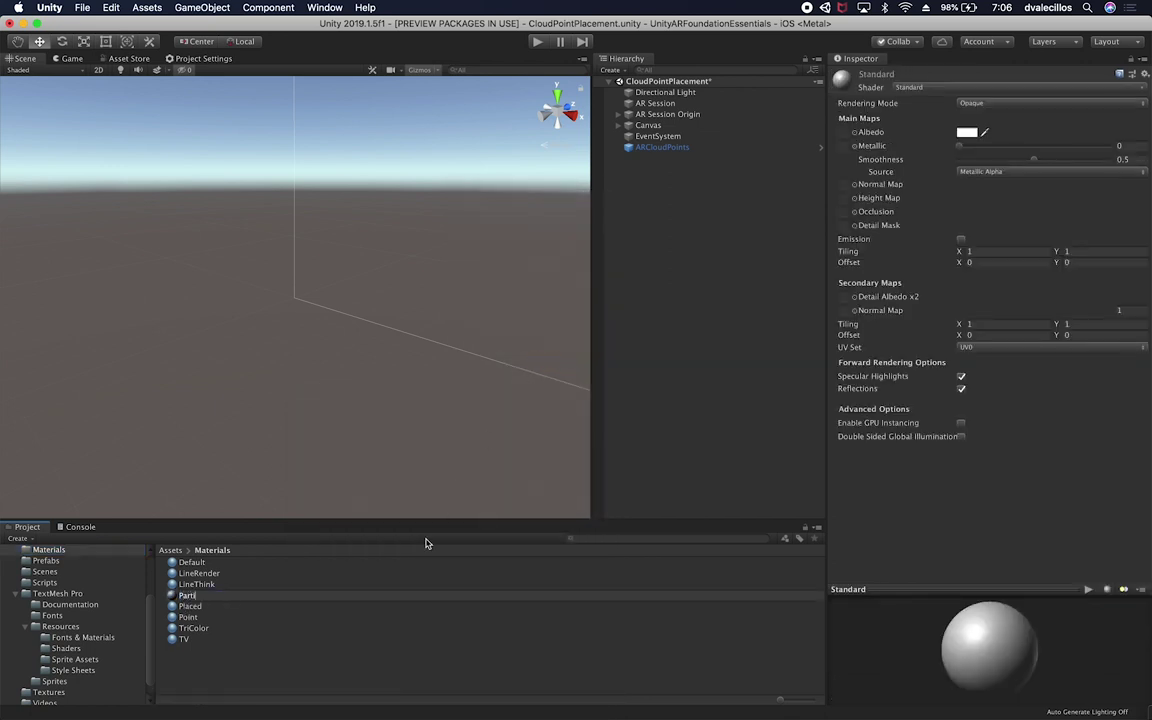
type("rti")
key("BackSpace")
key("BackSpace")
key("BackSpace")
key("BackSpace")
key("BackSpace")
type("CloudPartile")
key("Return")
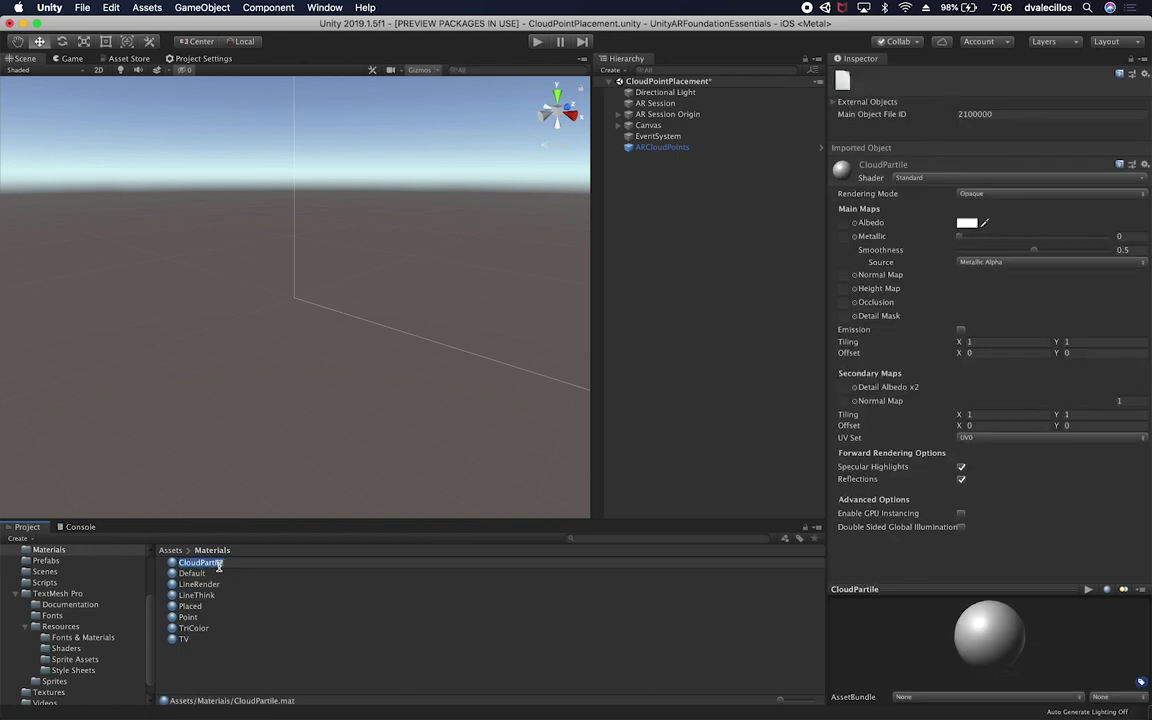
key("BackSpace")
key("BackSpace")
key("BackSpace")
key("BackSpace")
type("c")
key("Return")
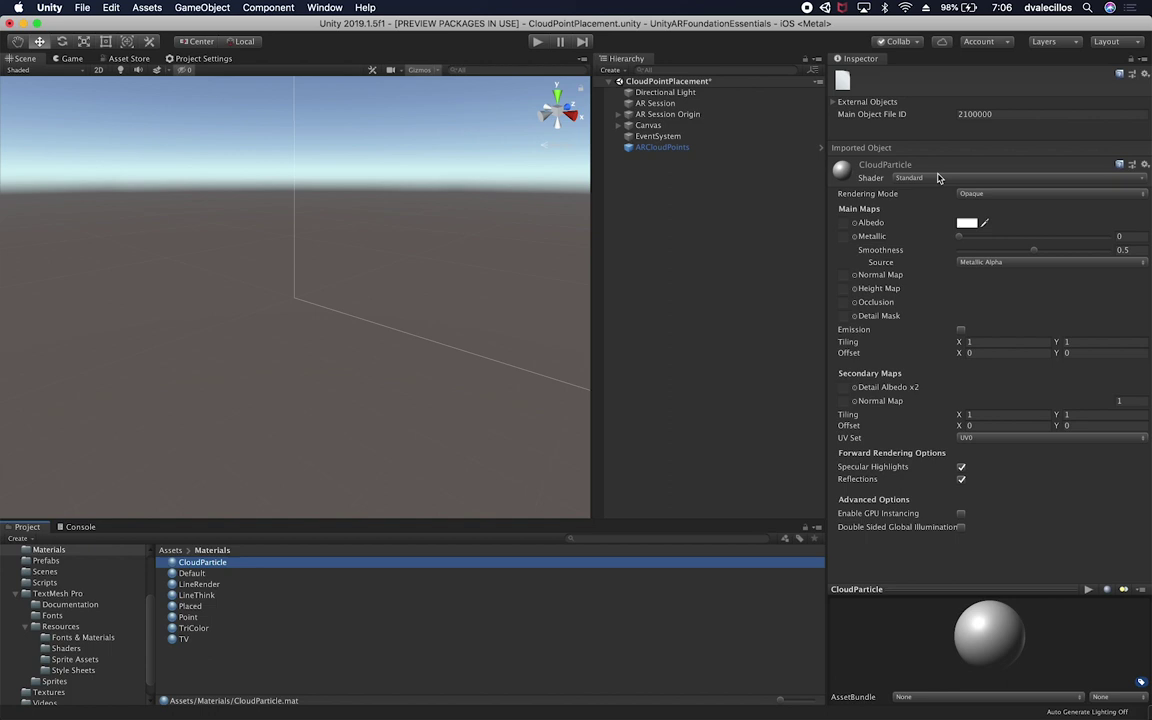
Give CloudParticle the Legacy Shaders/Particles/Alpha Blended shader with the FeaturePoint cross as Particle Texture.
left_click(938, 177)
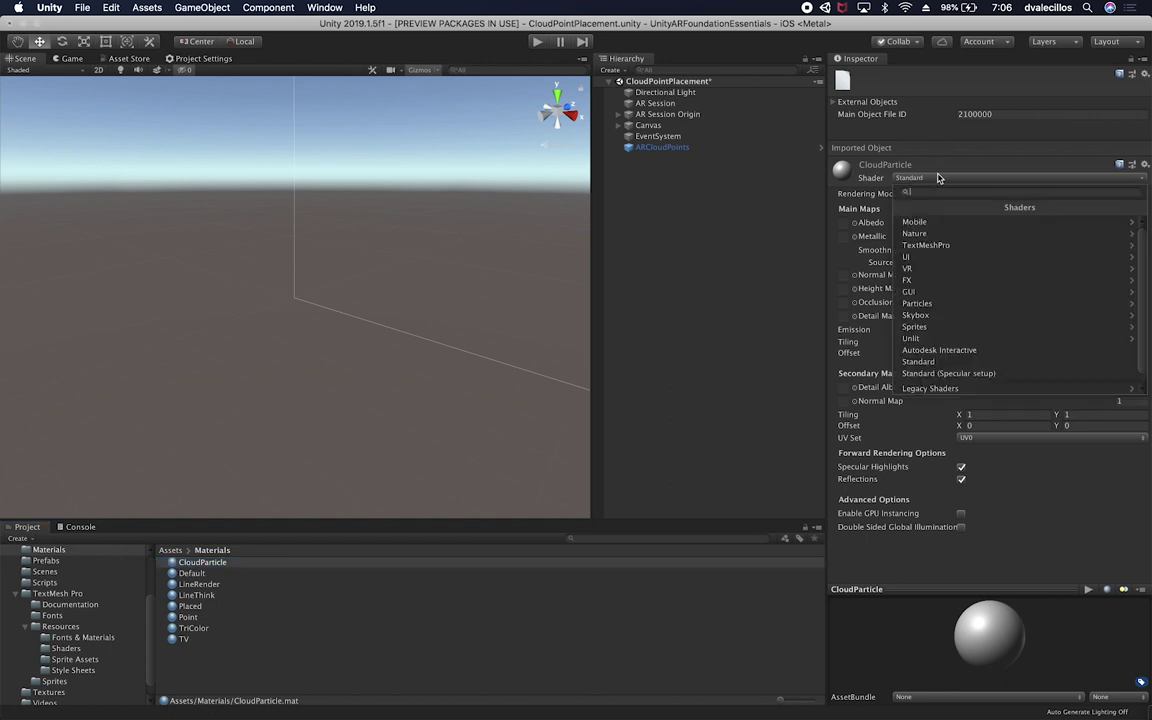
left_click(965, 378)
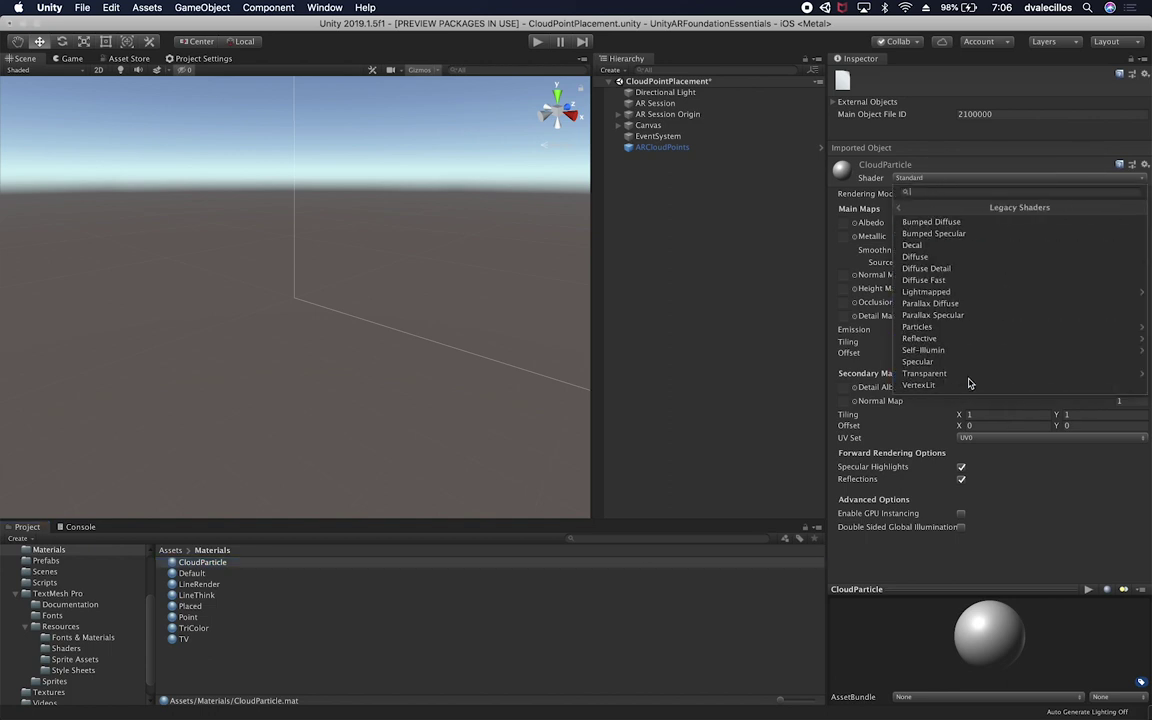
type("Alp")
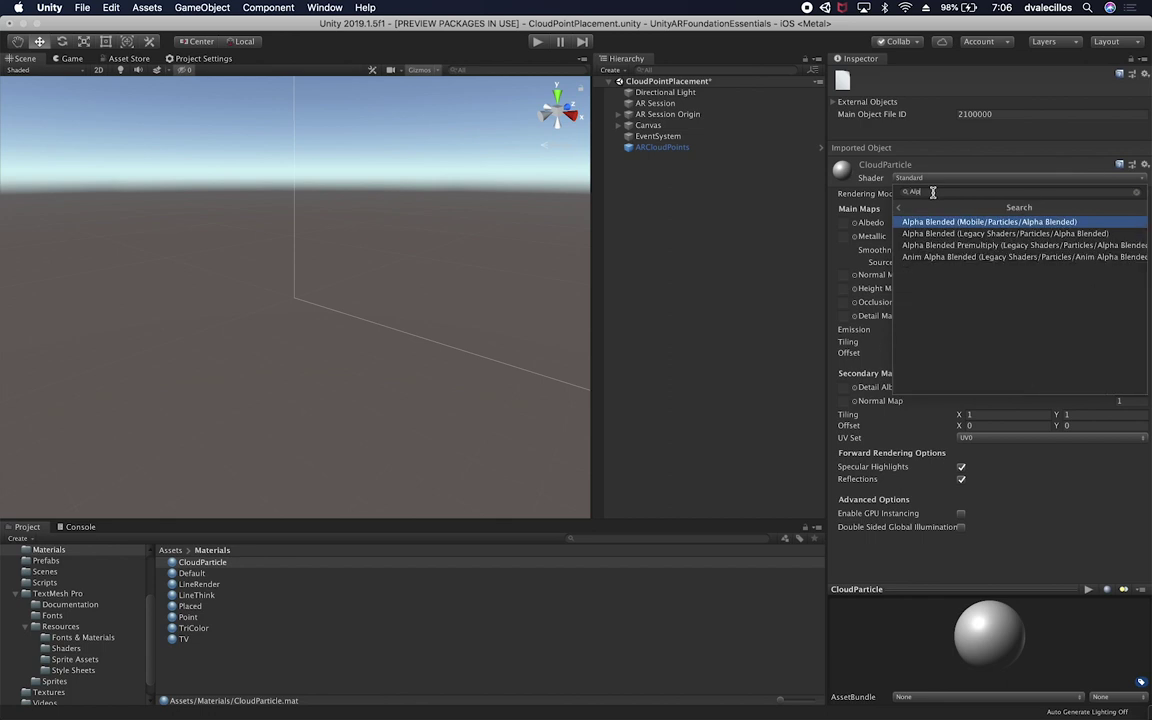
key("Down")
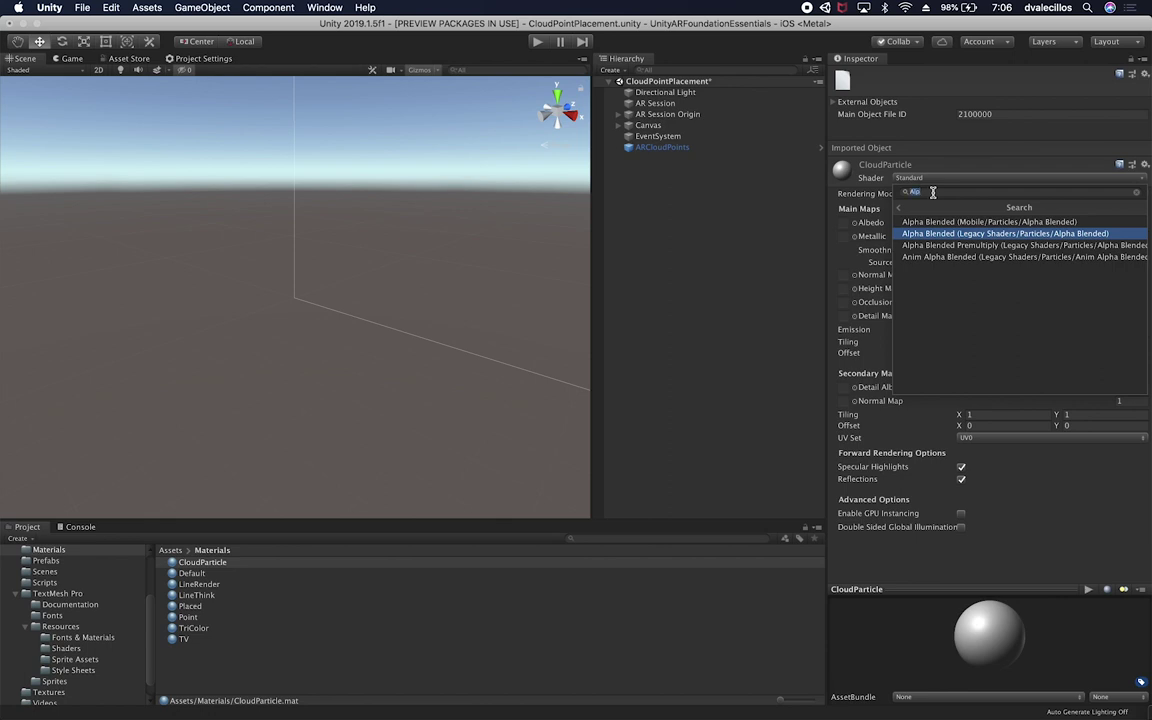
key("Return")
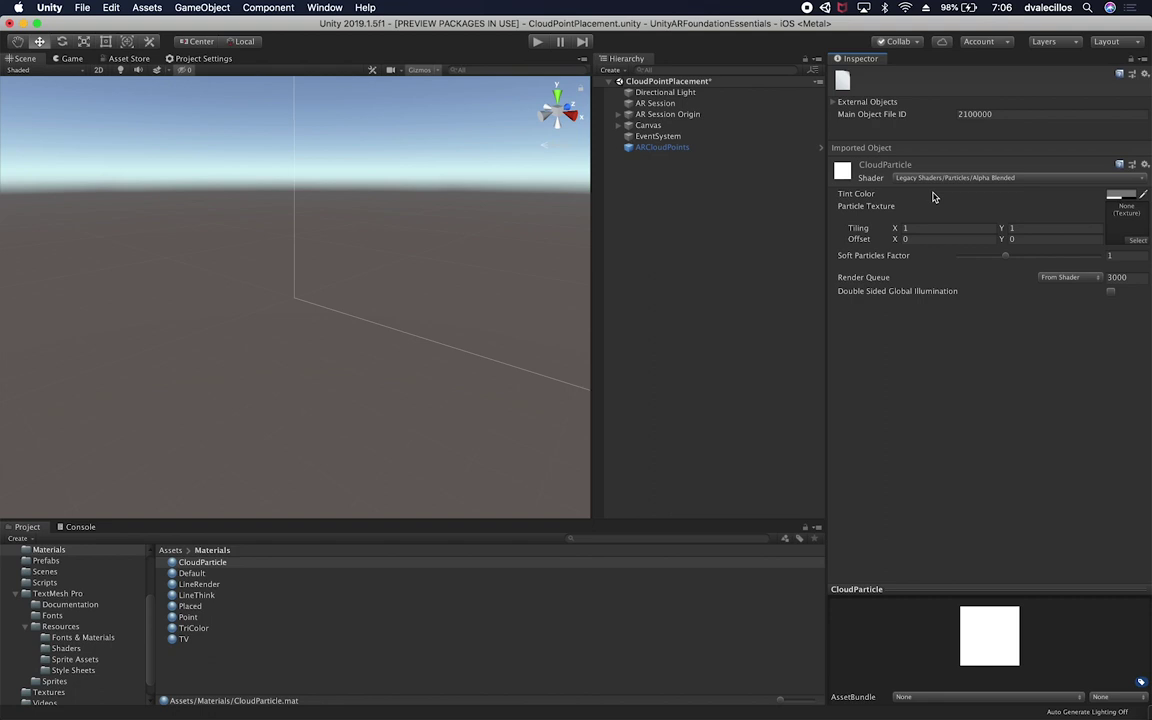
left_click(1135, 241)
double_click(28, 155)
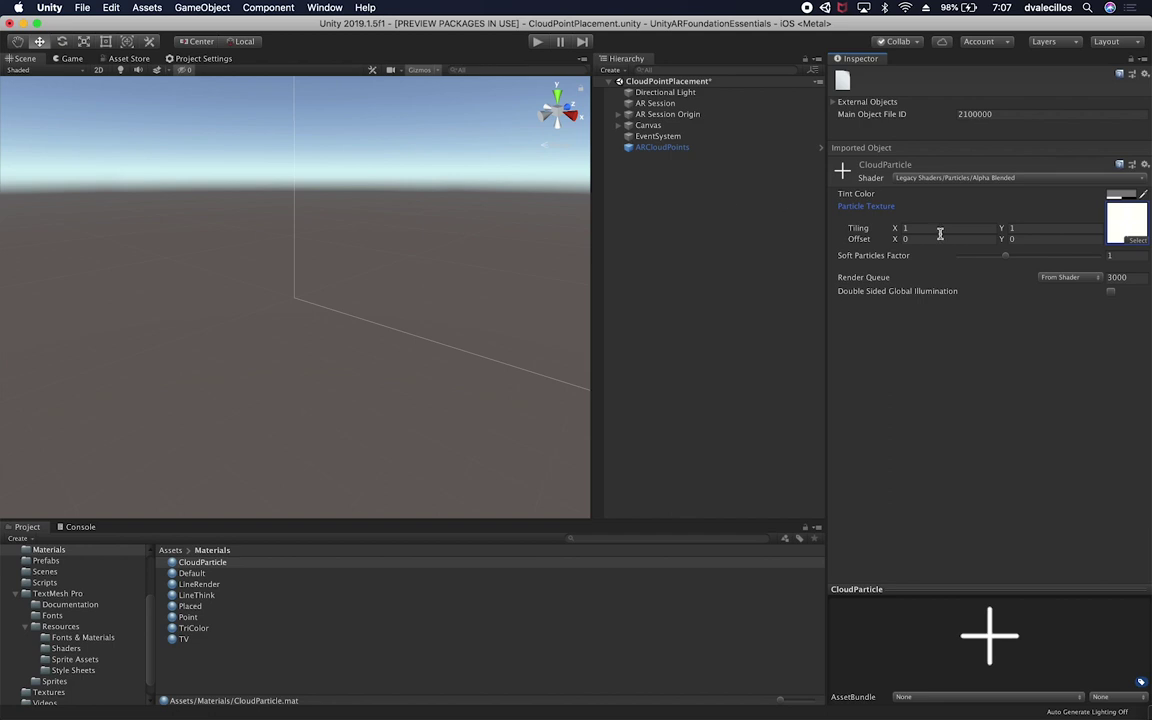
Make the CloudParticle material's Tint Color white with 28% opacity, then save the scene.
left_click(1120, 194)
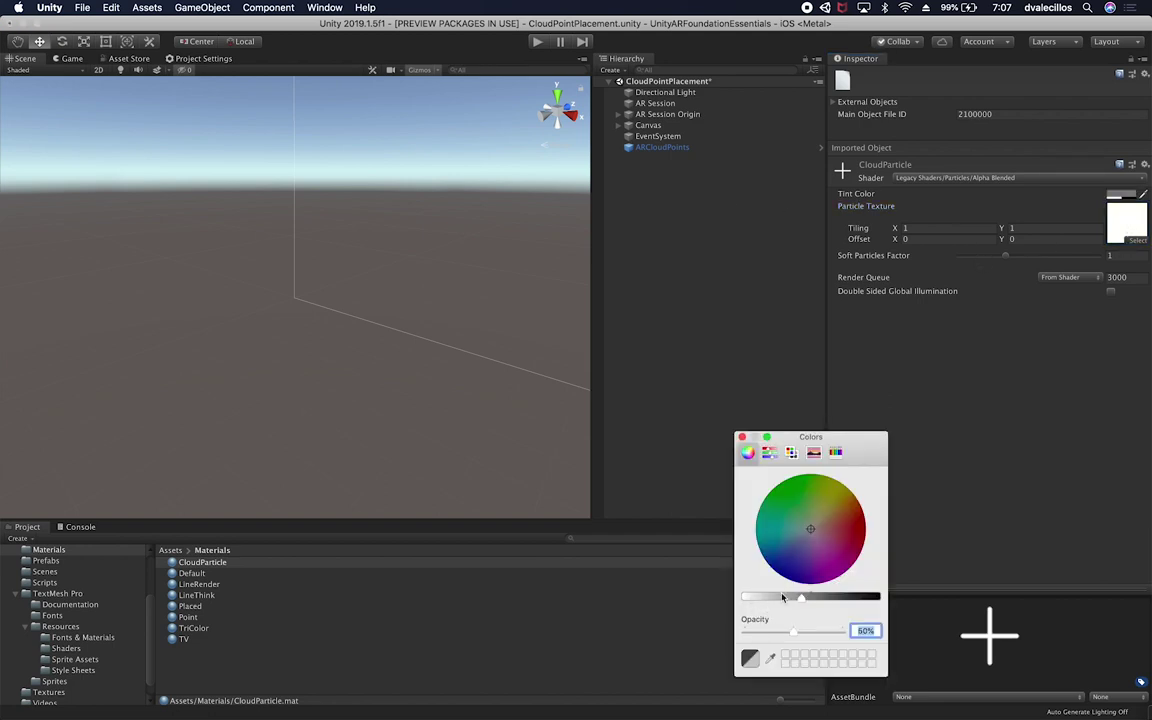
left_click(742, 596)
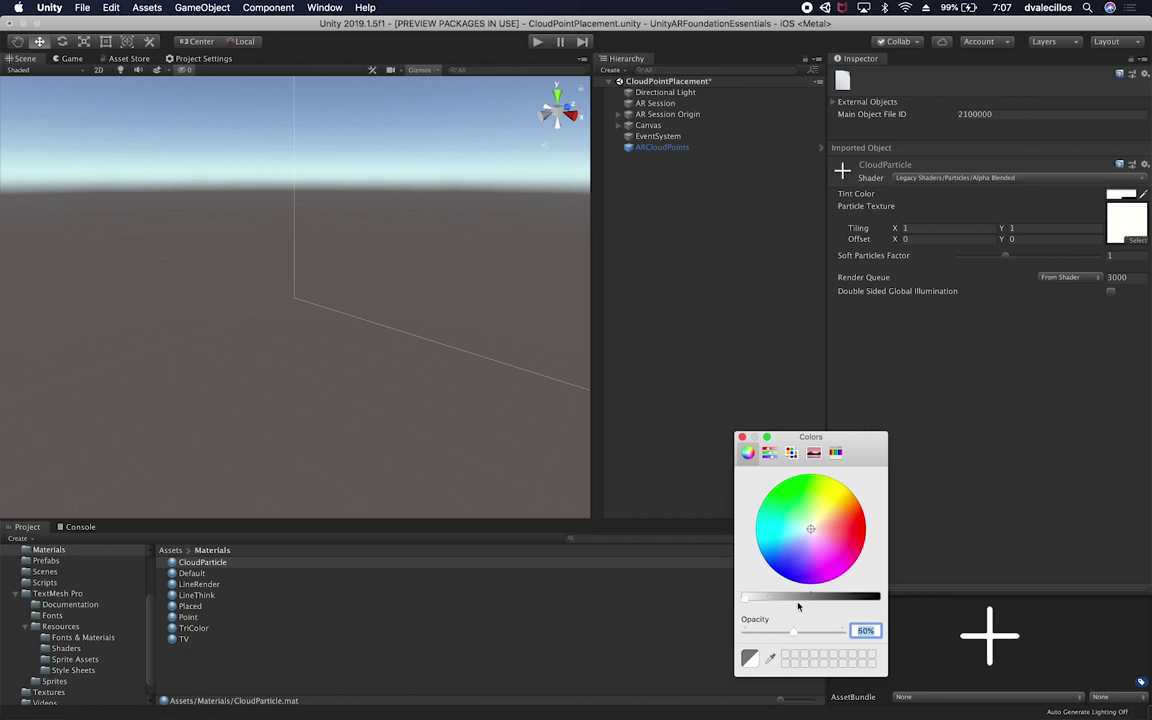
mouse_move(795, 636)
left_mouse_down()
mouse_move(772, 637)
mouse_move(783, 638)
left_mouse_up()
left_click(742, 437)
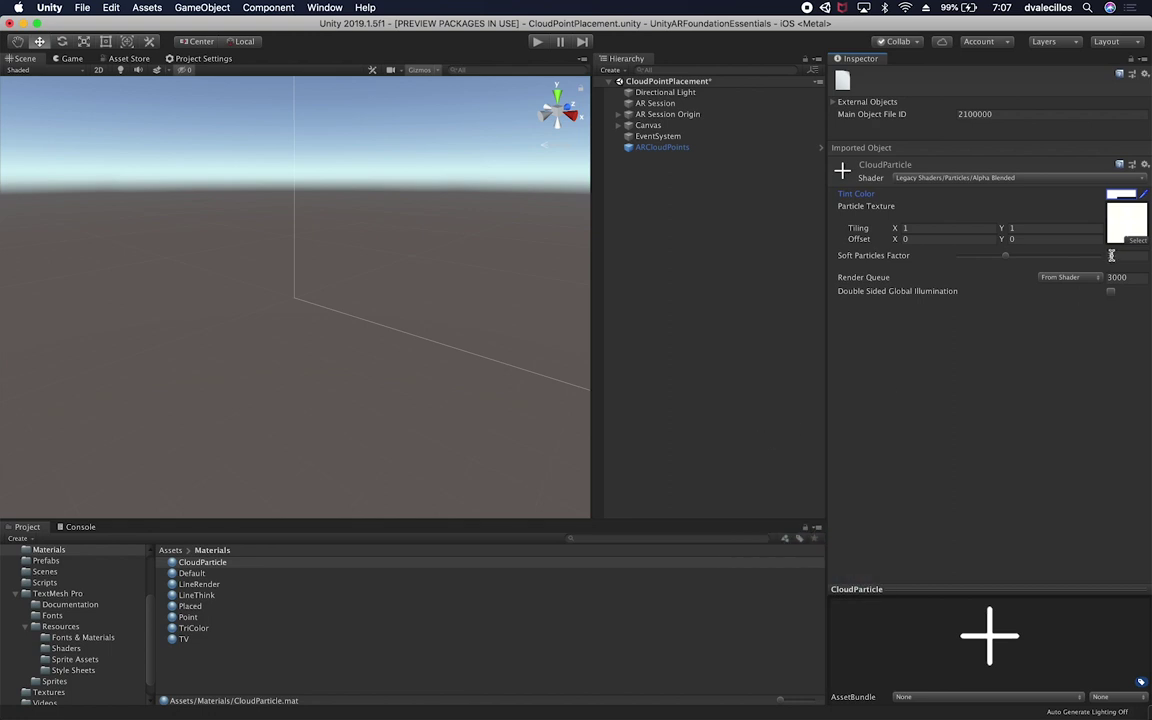
key("super+s")
Assign the CloudParticle material to the ARCloudPoints particle system's Renderer module.
left_click(670, 148)
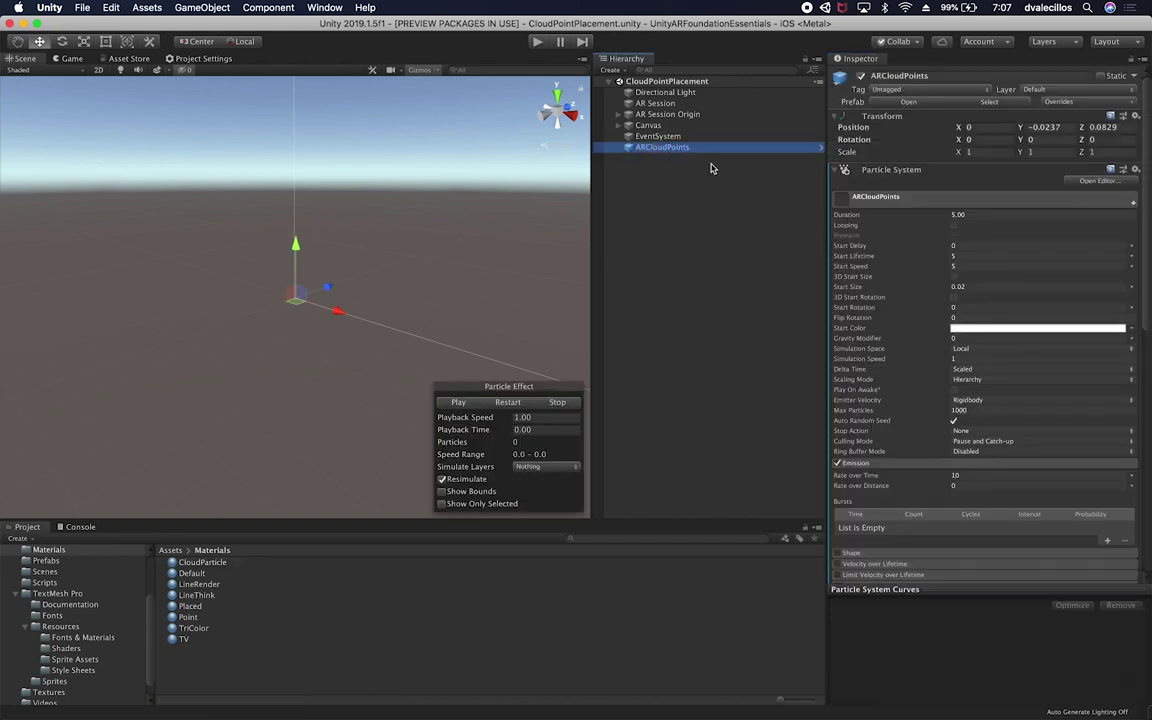
scroll(871, 318, "down", 10)
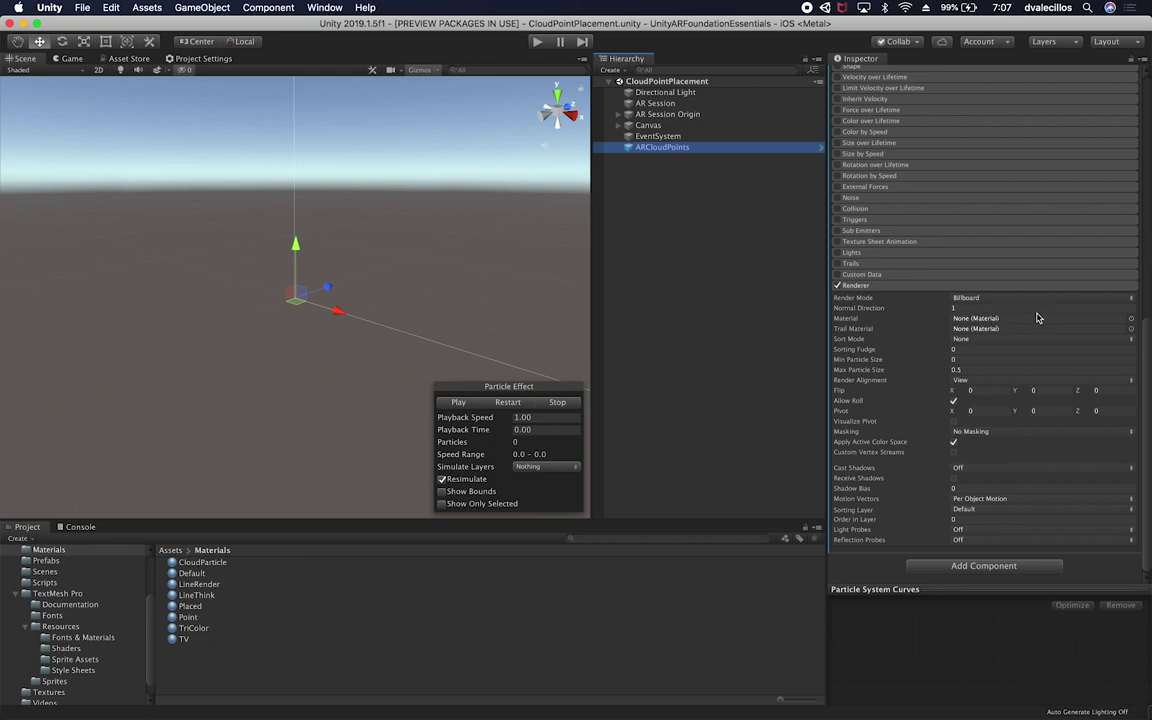
left_click(1131, 318)
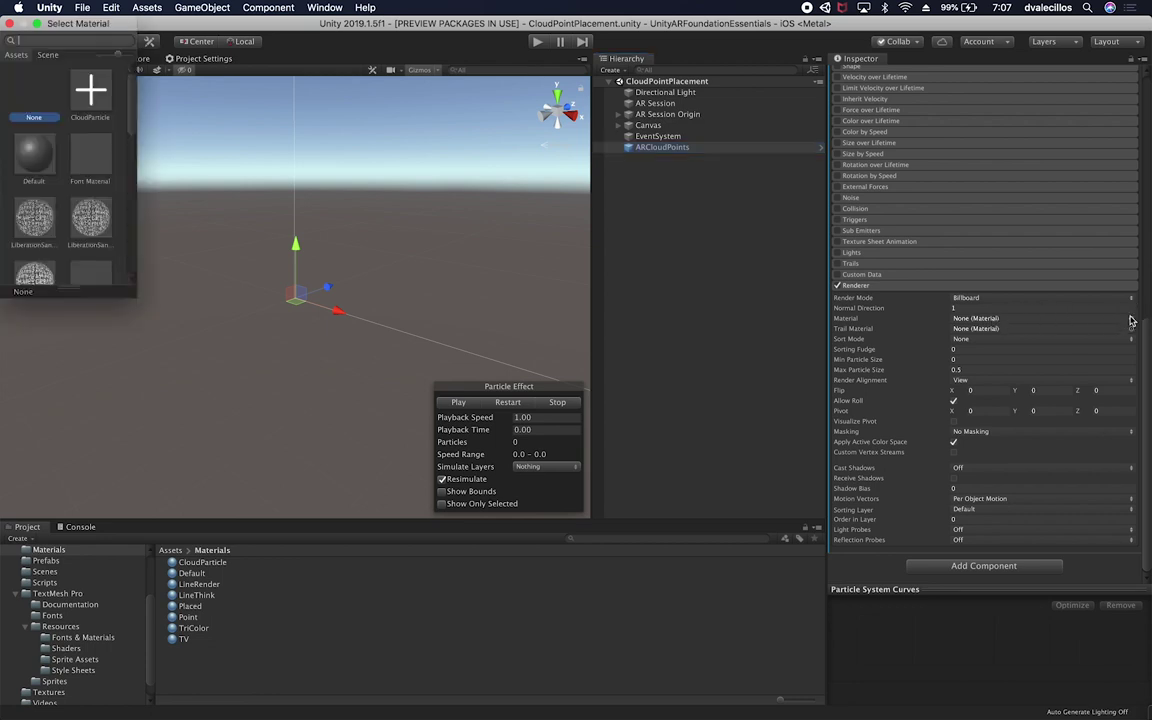
double_click(92, 92)
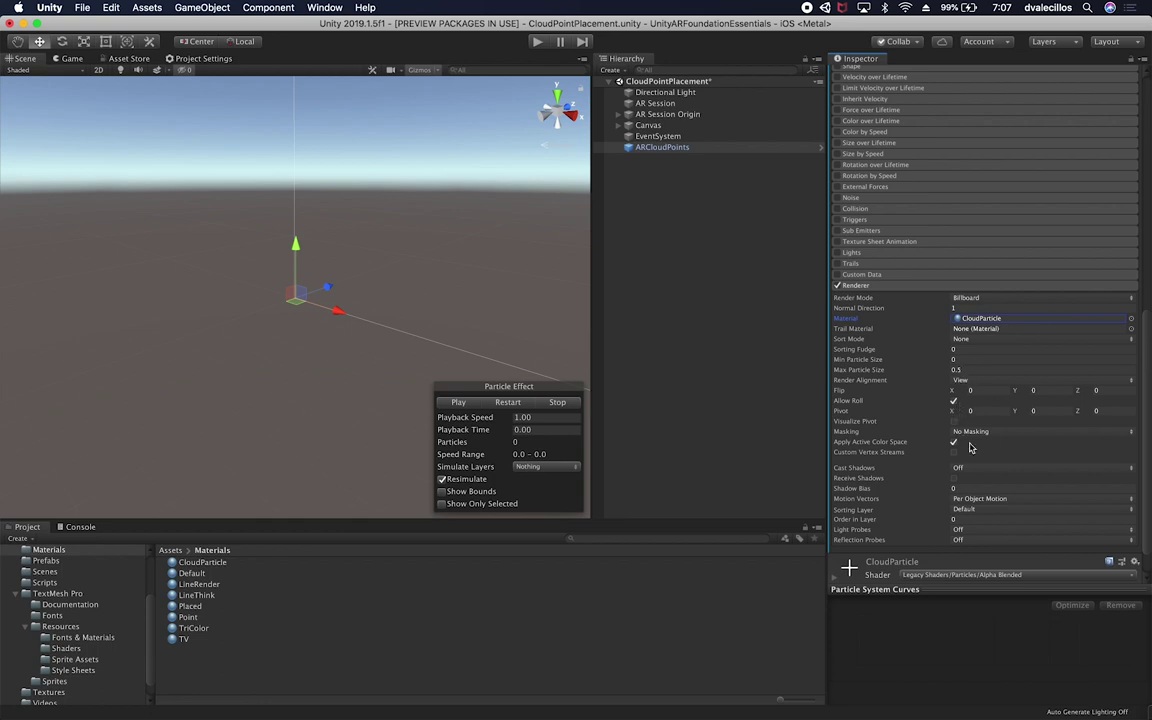
scroll(874, 403, "down", 1)
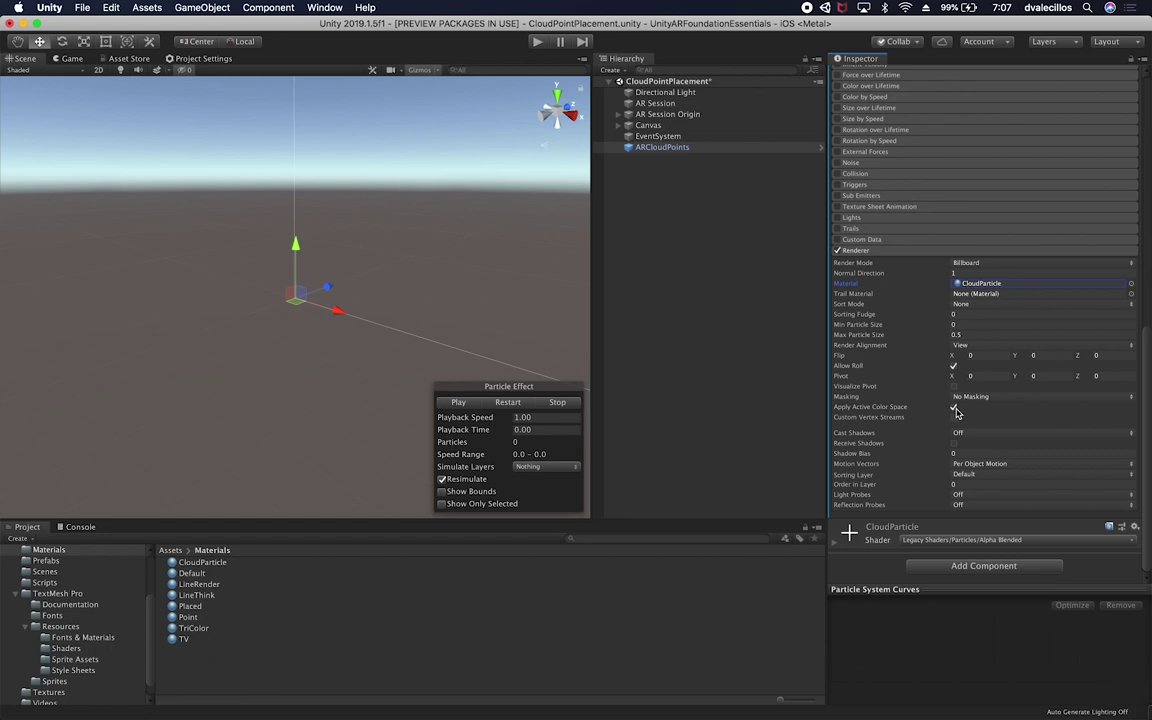
Turn off Apply Active Color Space for the ARCloudPoints particles.
left_click(954, 409)
left_click(977, 467)
left_click(980, 465)
Preview the ARCloudPoints particle emission and list the prefab's pending overrides.
left_click(661, 147)
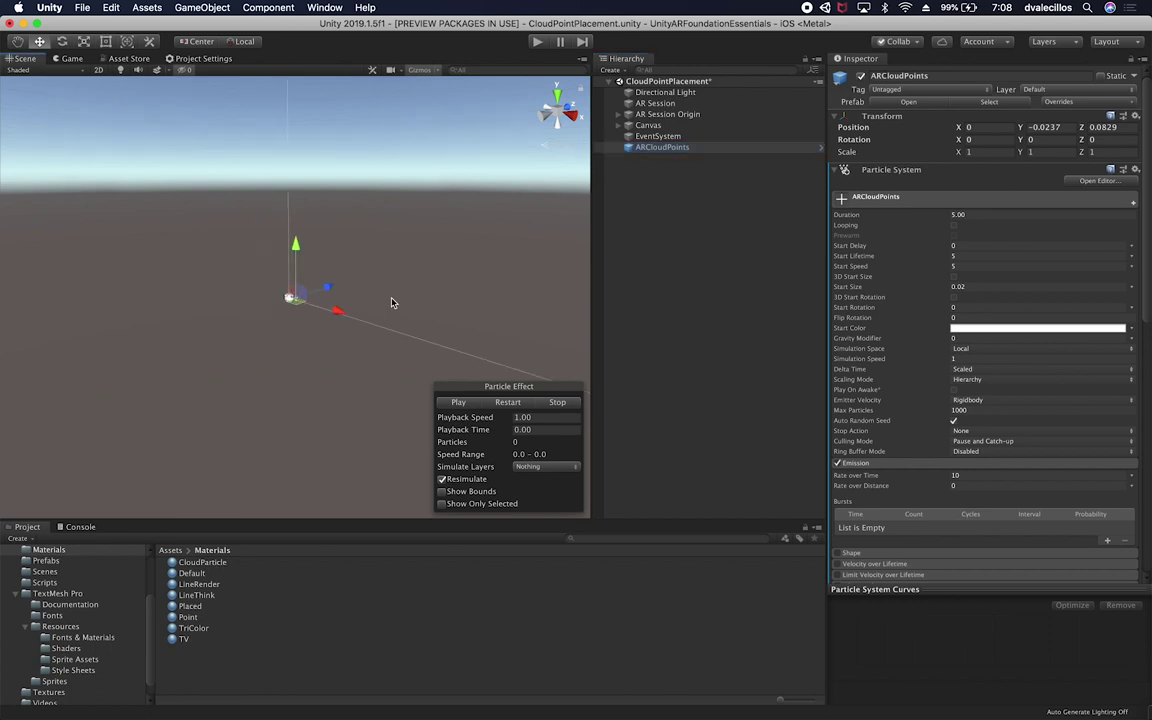
left_click(458, 402)
left_click_drag(446, 330, 328, 397, "alt")
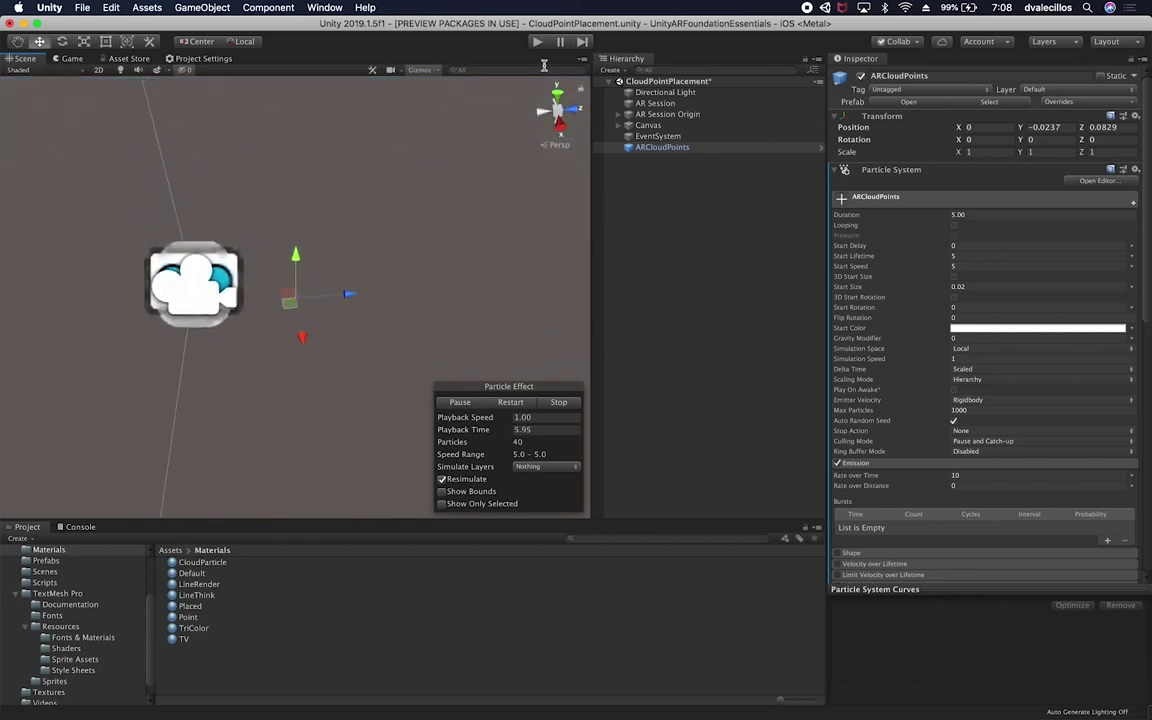
left_click(1080, 102)
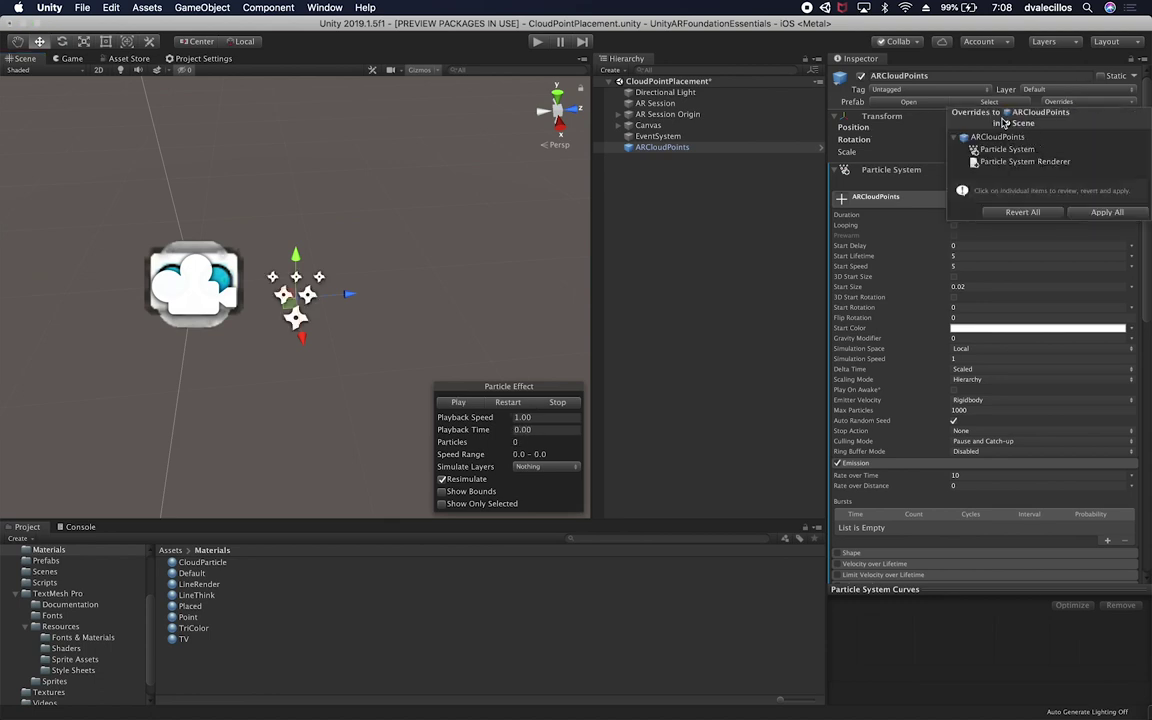
Apply all overrides to the ARCloudPoints prefab and reset its position to 0, 0, 0.
left_click(1088, 215)
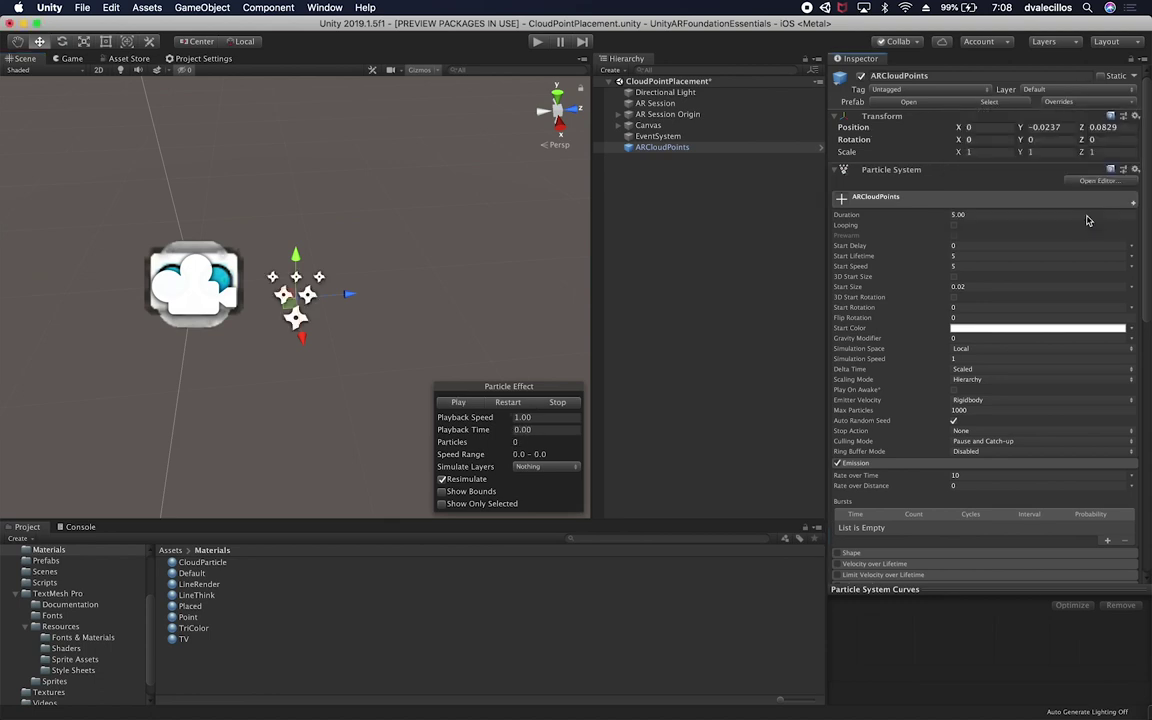
left_click(996, 129)
type("0")
key("Tab")
type("0")
key("Tab")
type("0")
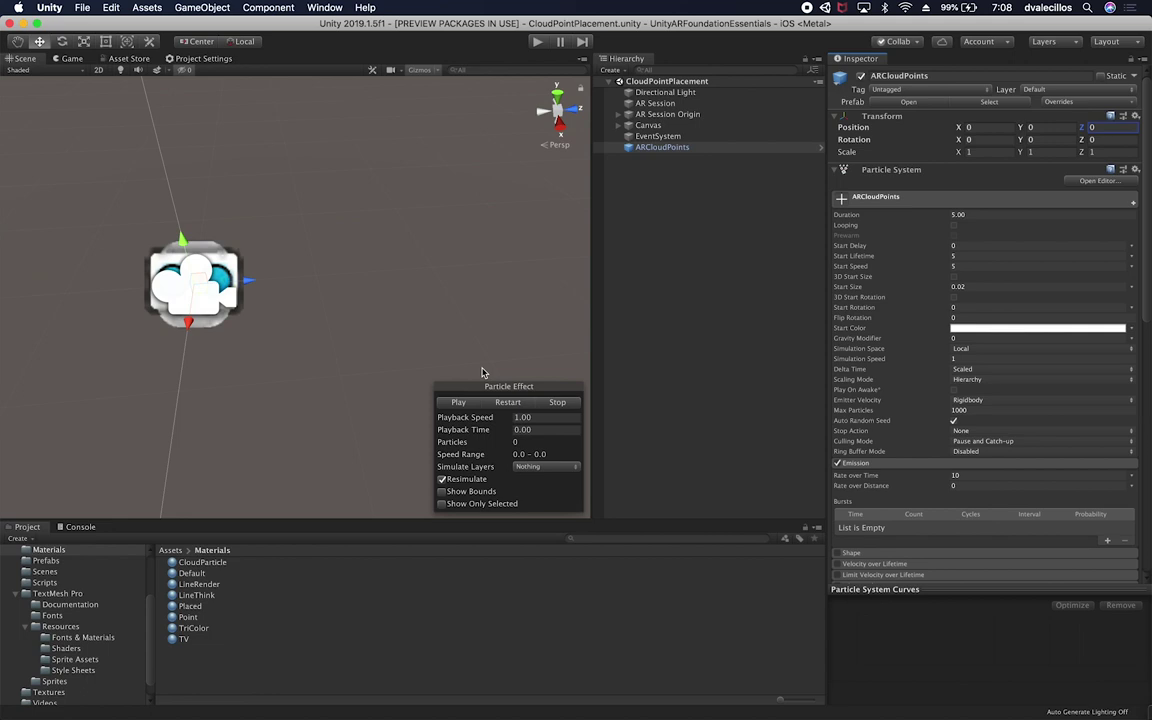
Replay the particle preview at the origin and show the Prefabs folder contents.
left_click(500, 404)
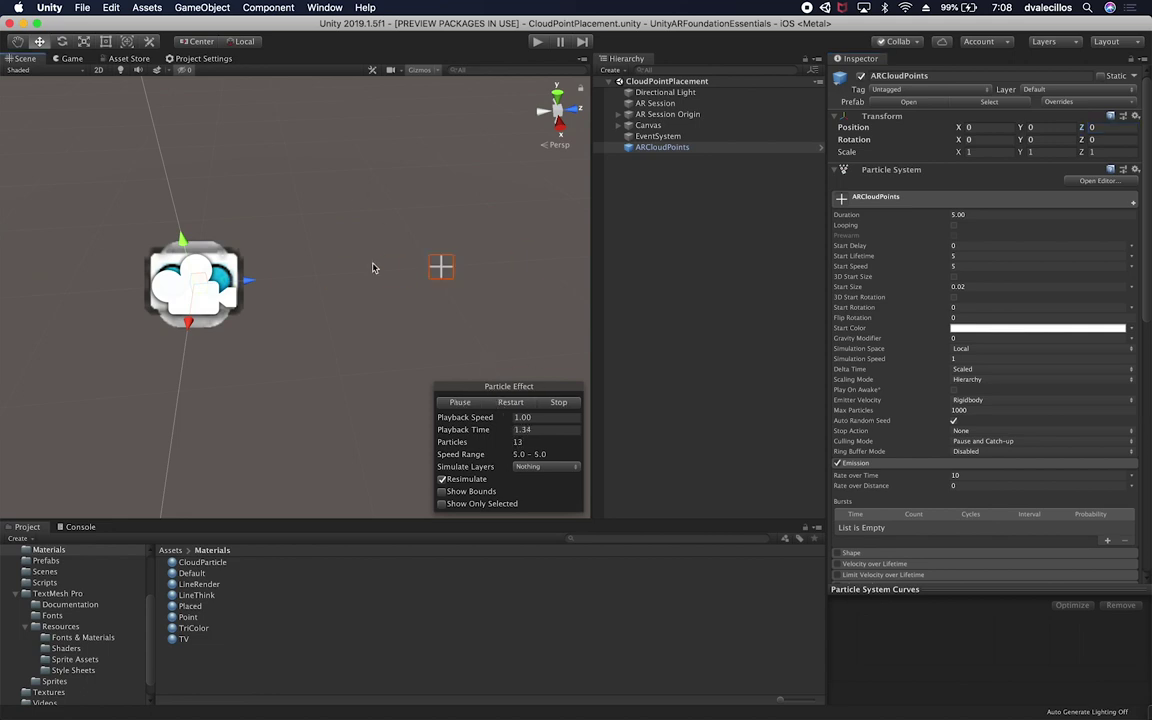
left_click(769, 275)
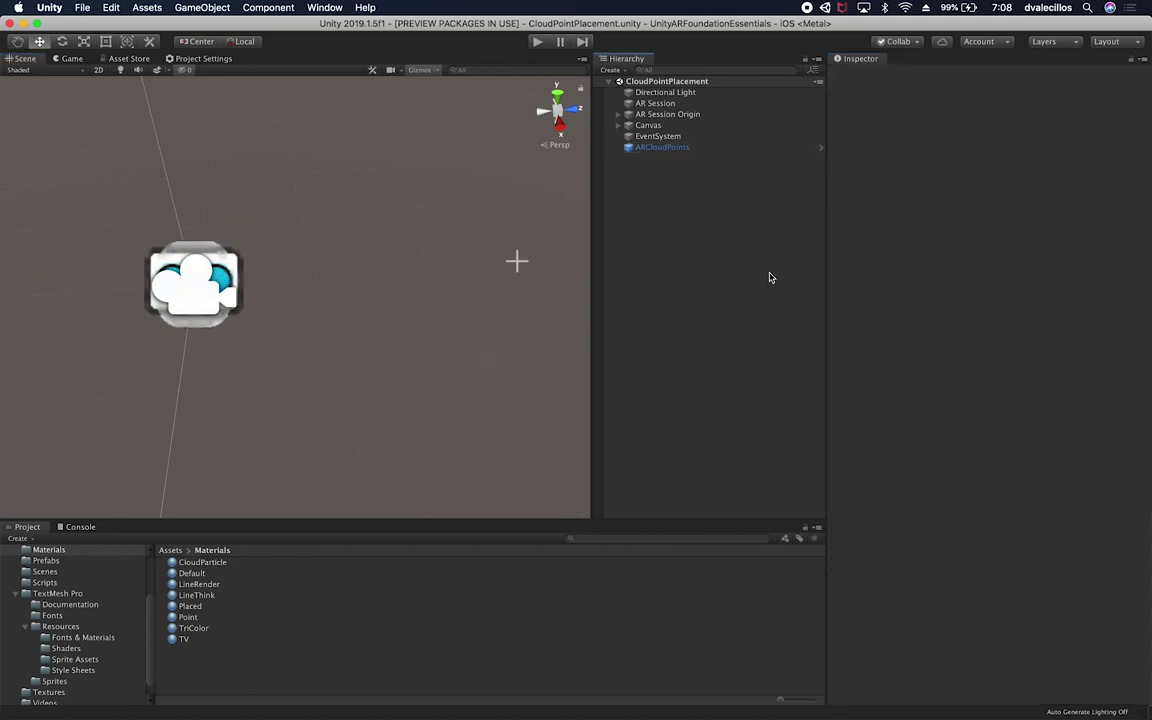
left_click(684, 149)
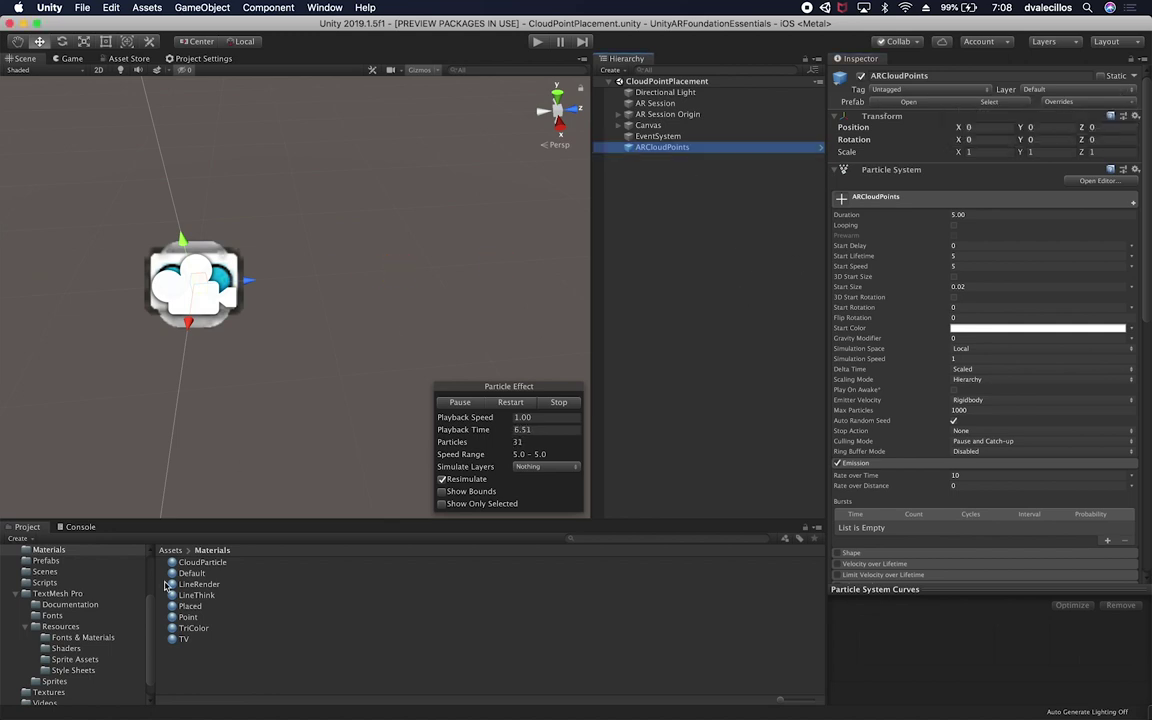
left_click(47, 561)
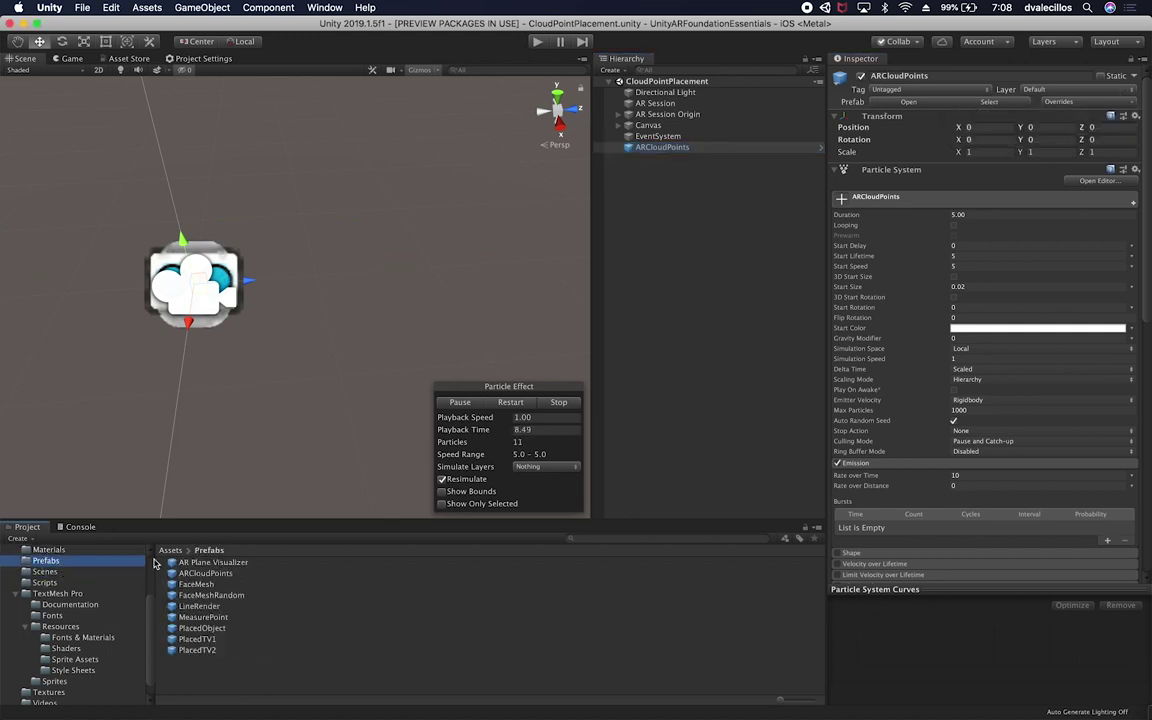
left_click(645, 183)
left_click(669, 148)
Remove ARCloudPoints from the scene and set it as AR Session Origin's Point Cloud Prefab.
key("super+BackSpace")
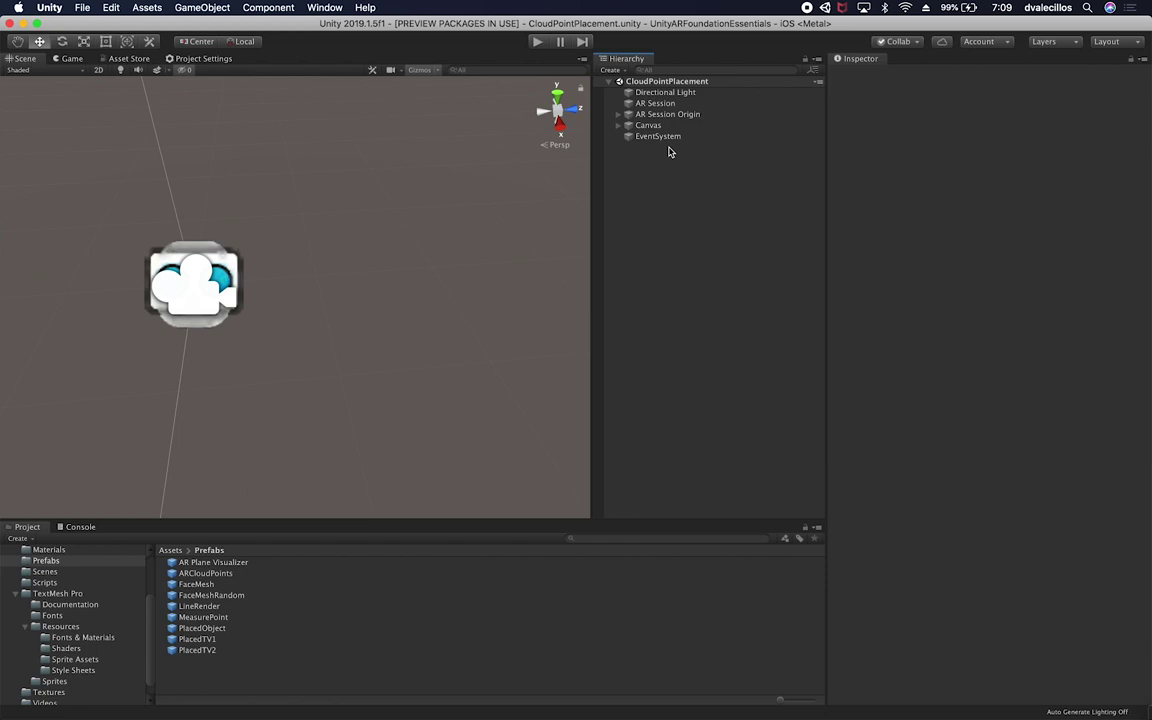
left_click(686, 106)
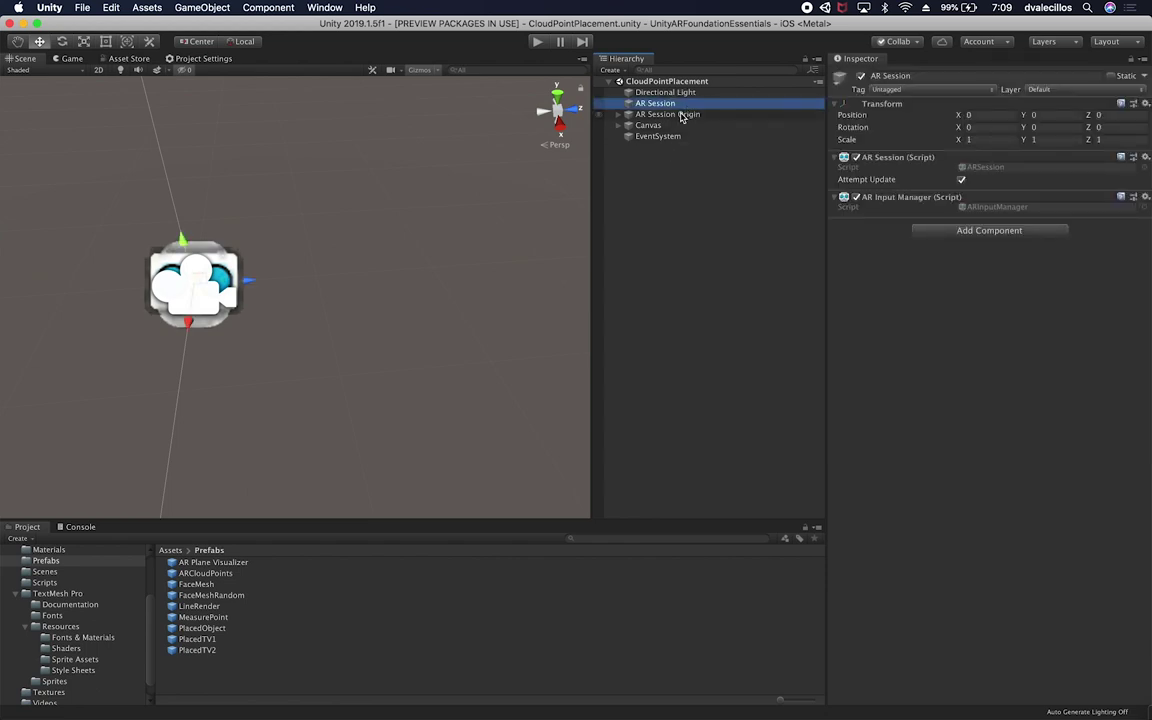
left_click(680, 114)
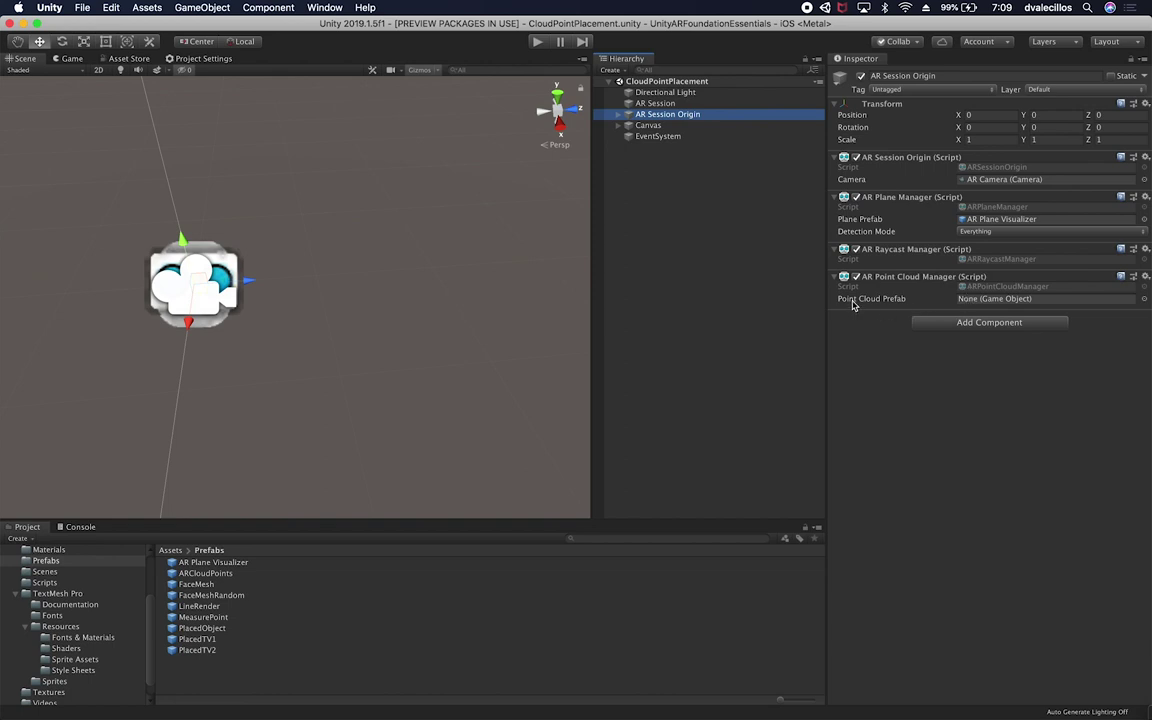
left_click(1144, 300)
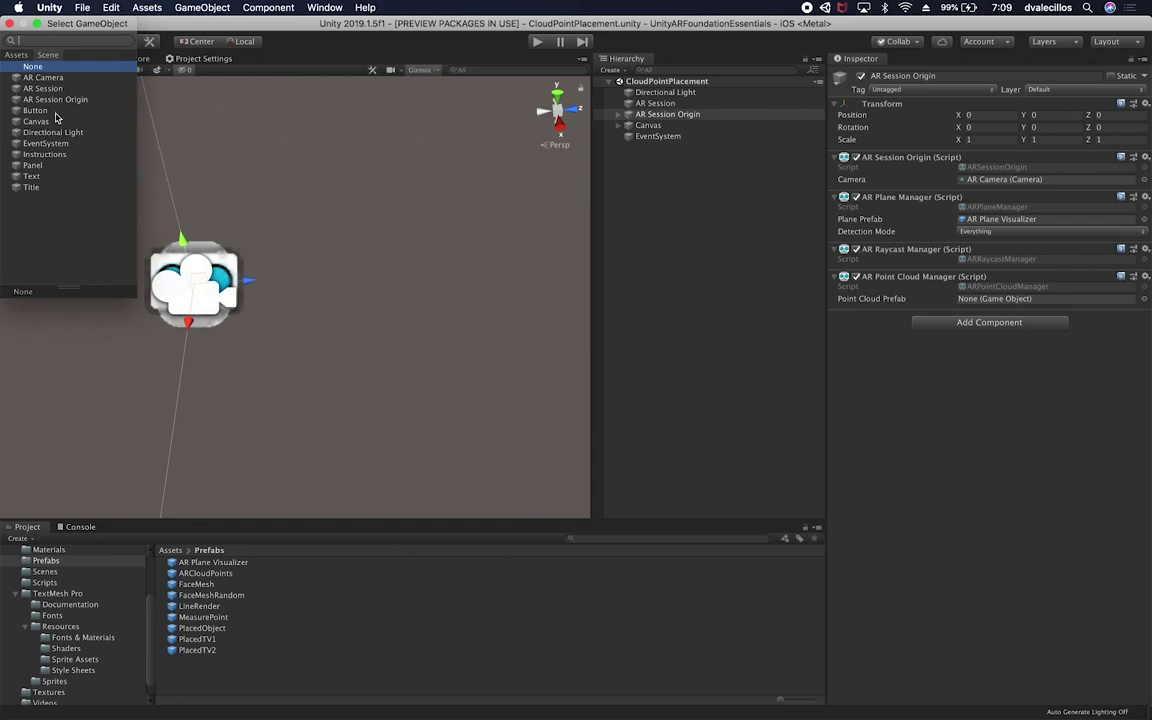
type("clo")
key("BackSpace")
key("BackSpace")
key("BackSpace")
left_click(9, 23)
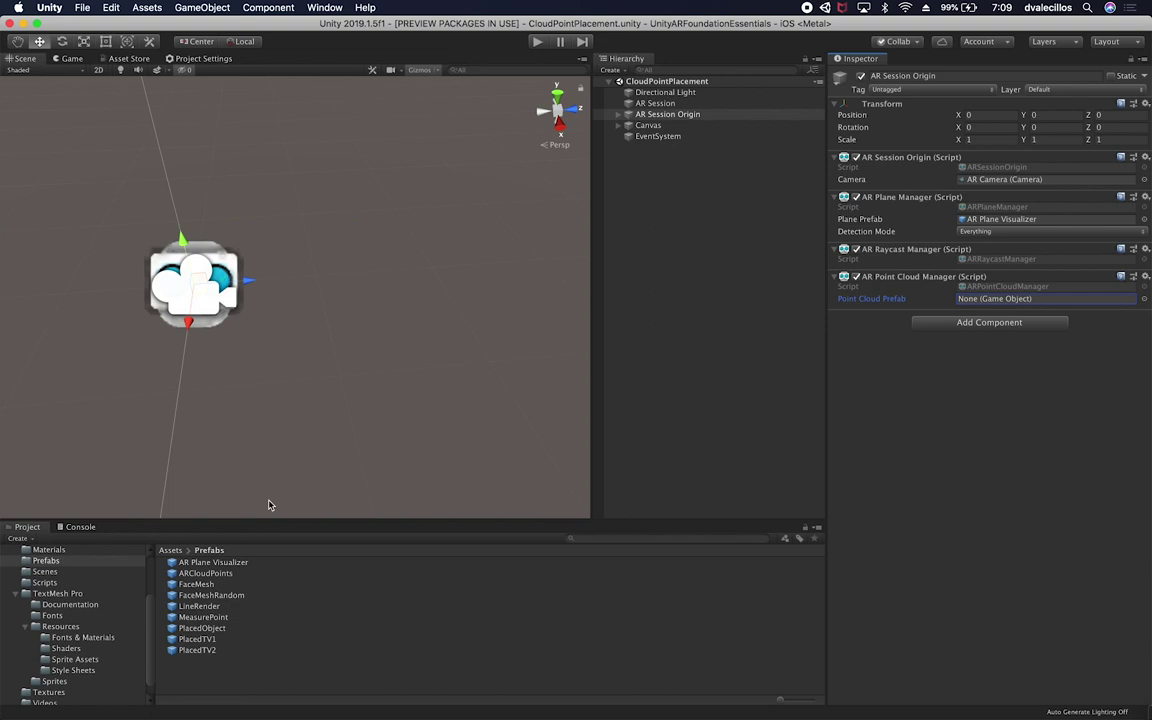
left_click_drag(205, 573, 988, 305)
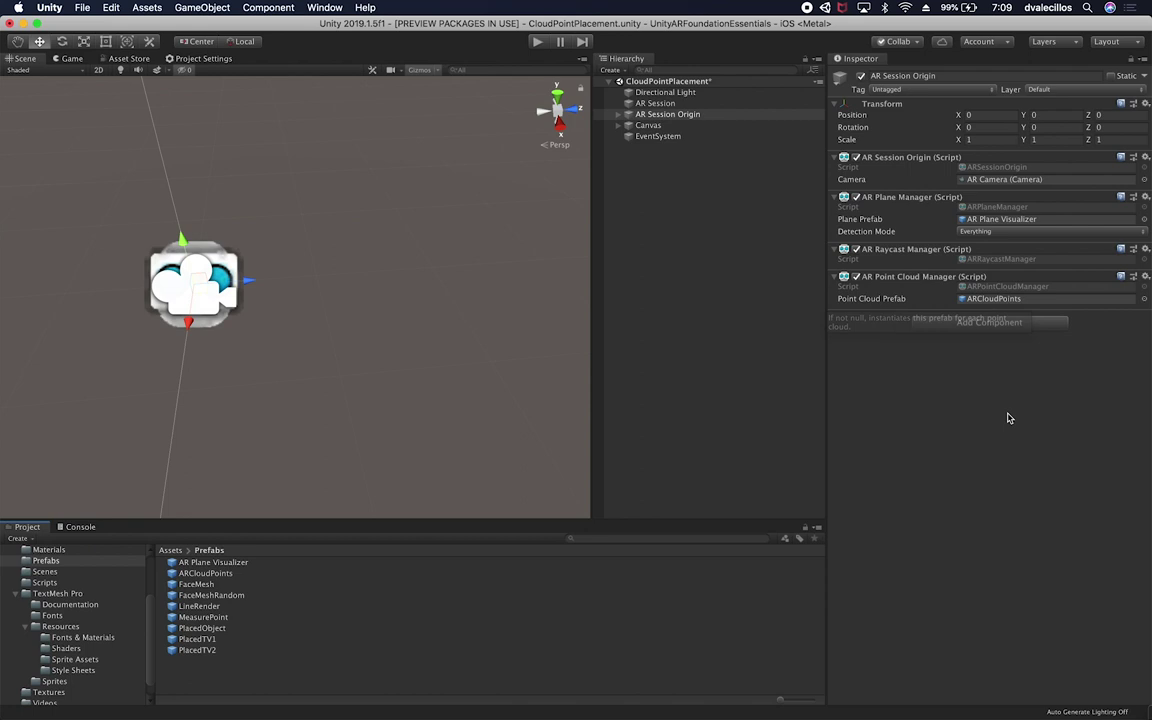
Add the Placement With Many Controller script to AR Session Origin and open its code.
left_click(1013, 329)
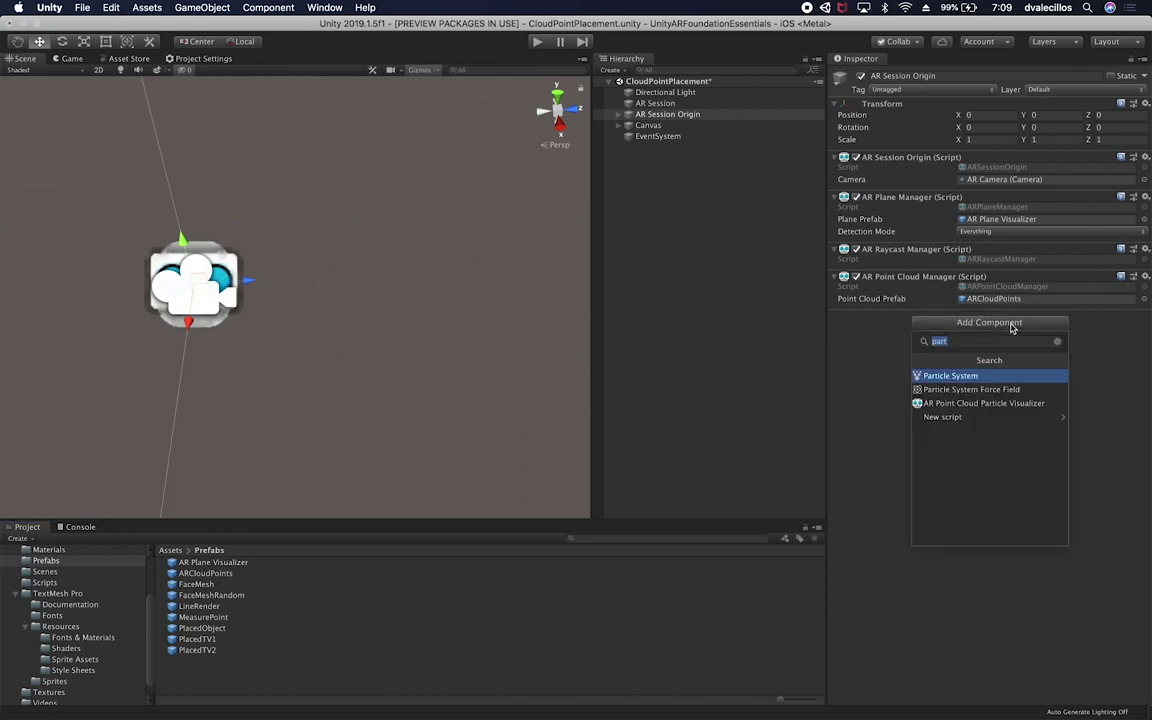
type("many")
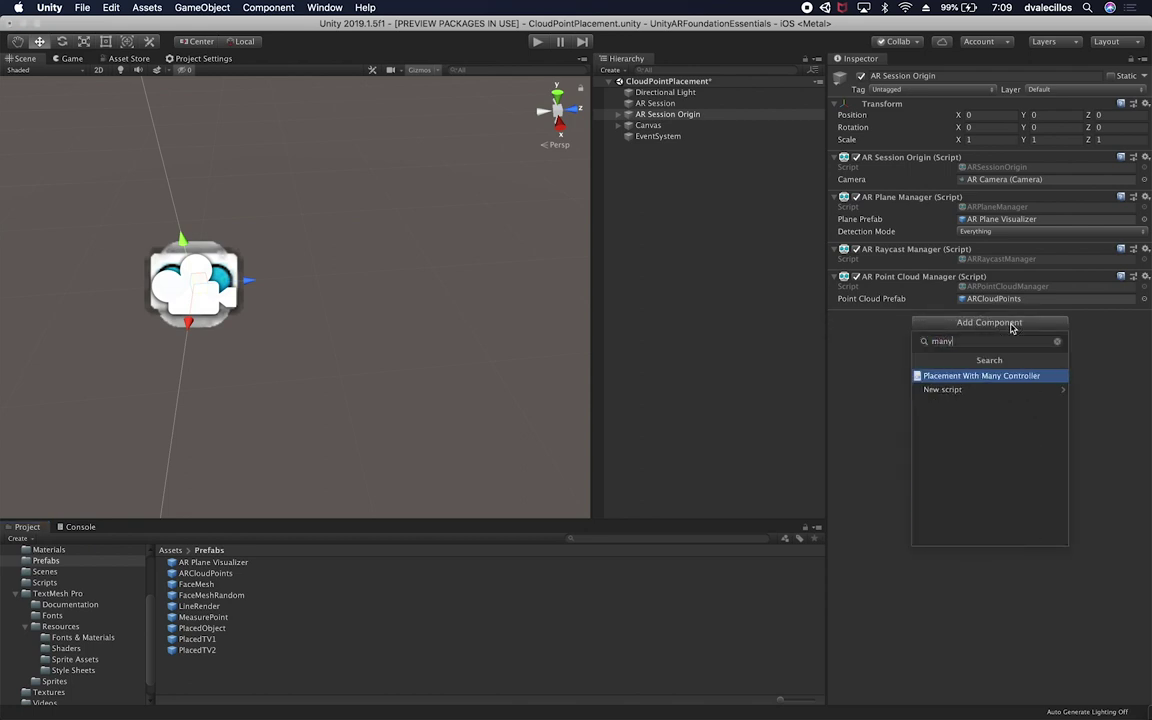
left_click(975, 378)
double_click(977, 326)
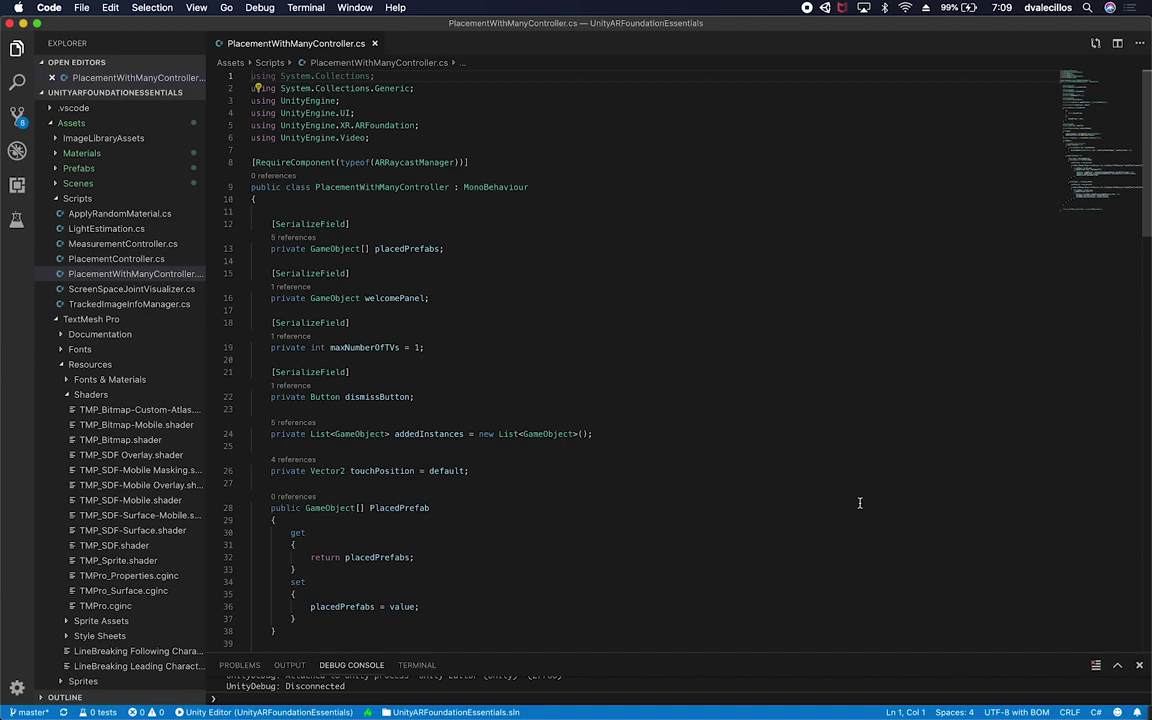
scroll(859, 503, "down", 10)
scroll(859, 503, "down", 12)
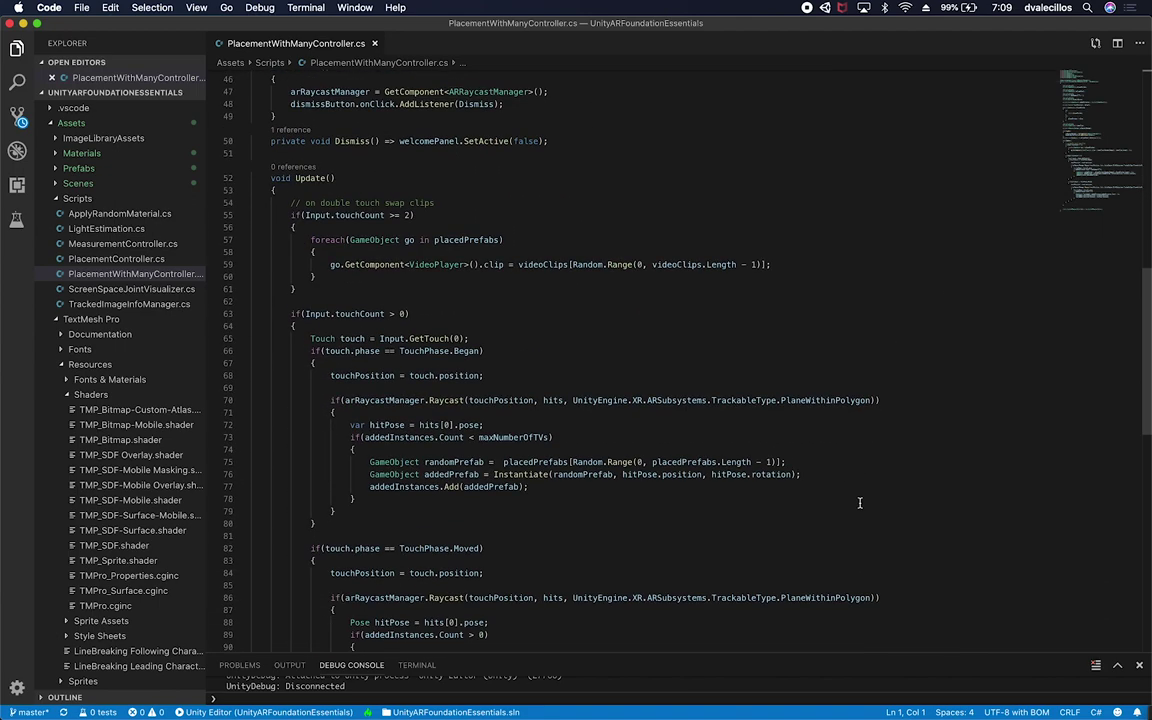
scroll(750, 420, "up", 20)
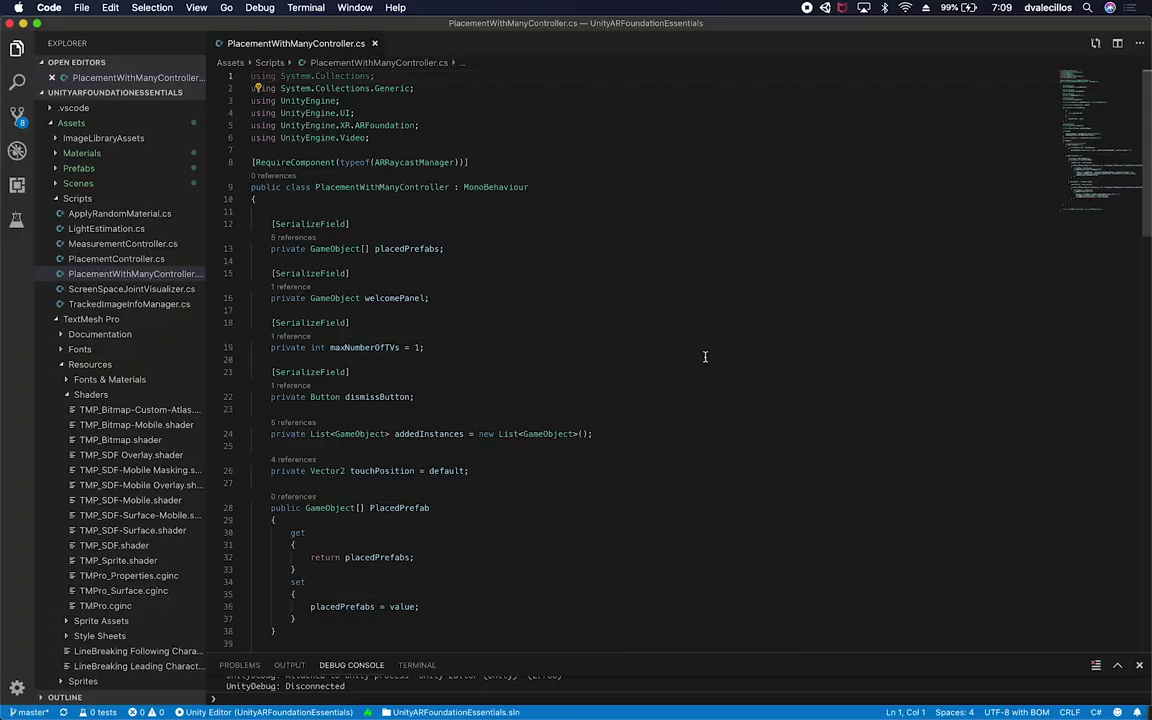
key("super+Tab")
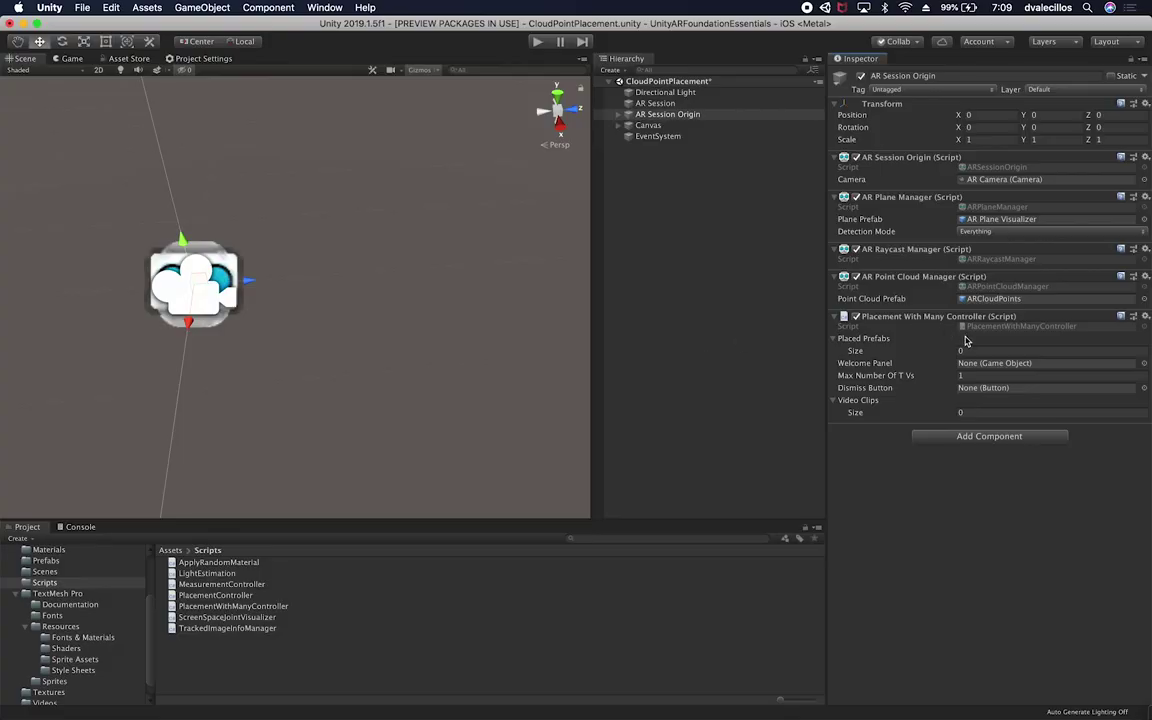
double_click(1018, 327)
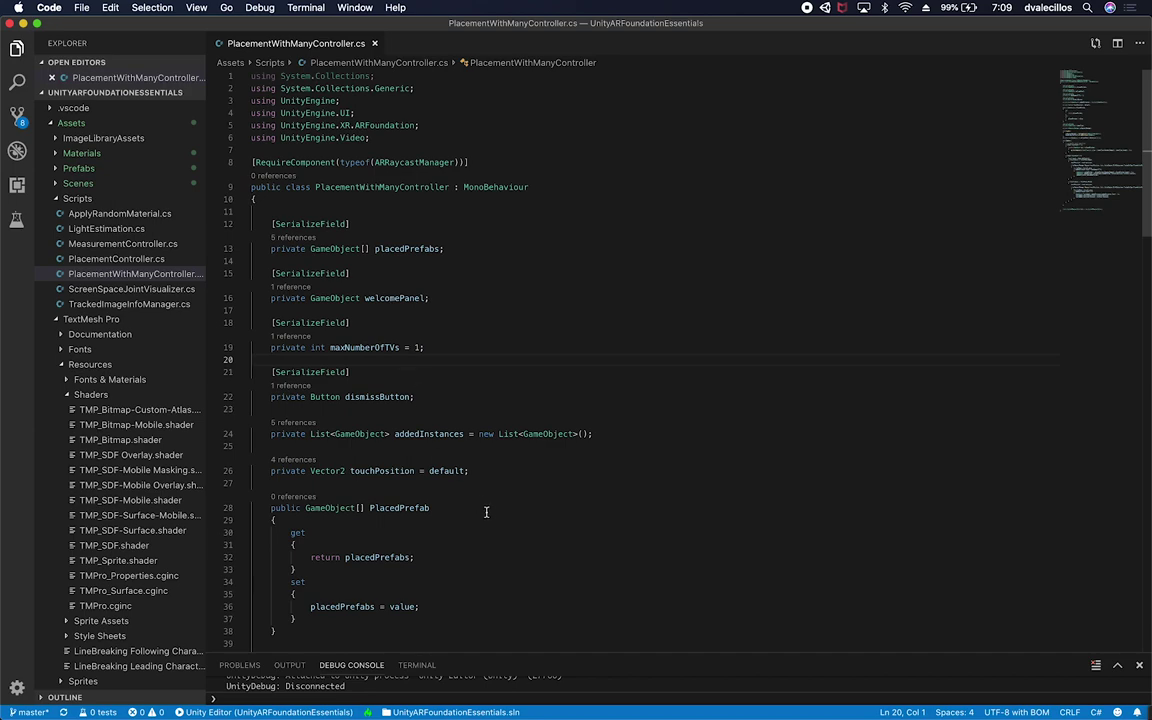
scroll(435, 455, "down", 3)
scroll(445, 436, "down", 5)
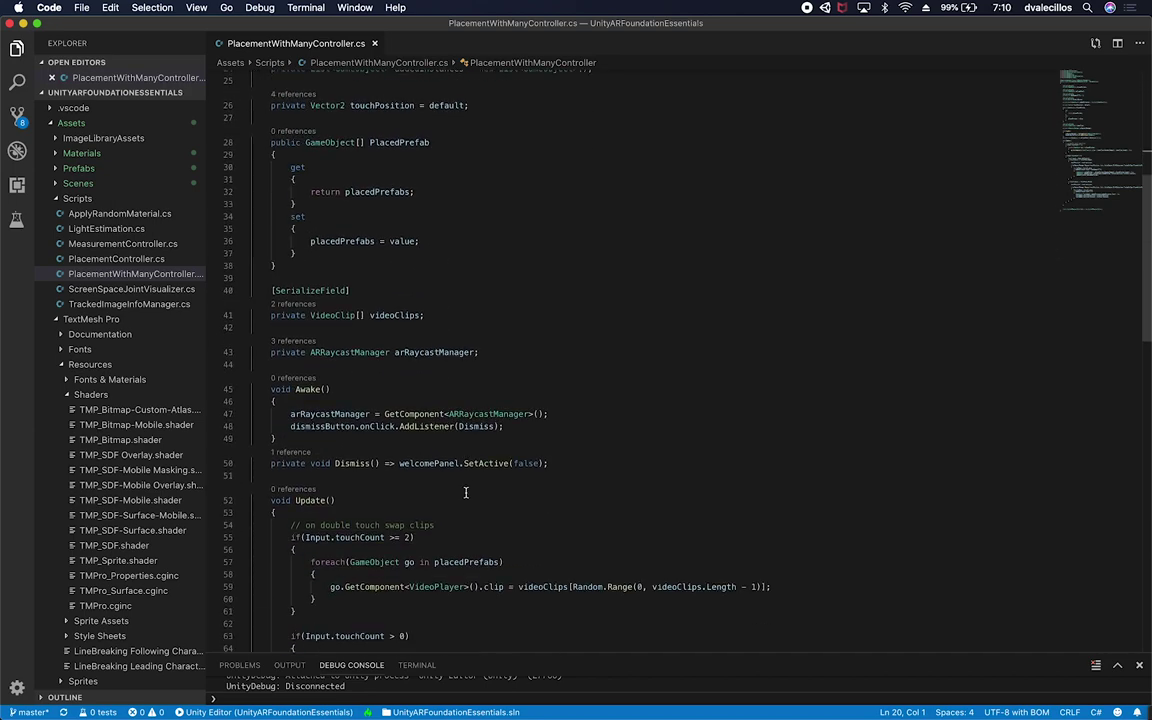
left_click(404, 324)
scroll(450, 400, "down", 5)
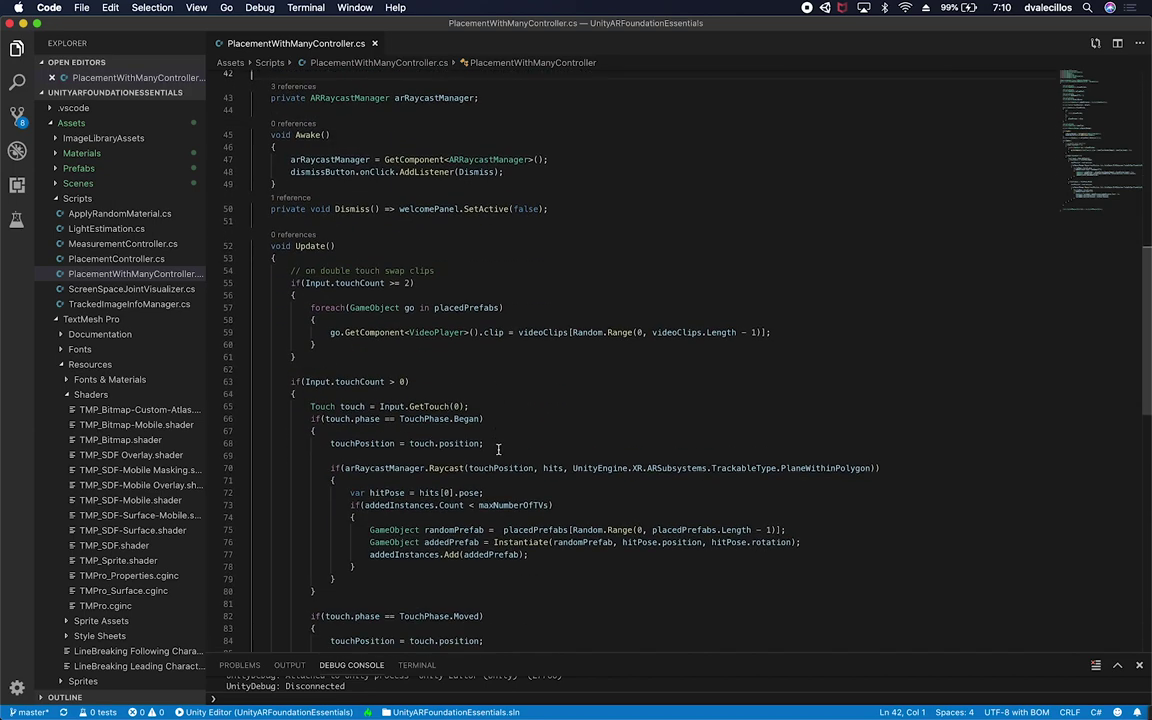
scroll(497, 449, "down", 3)
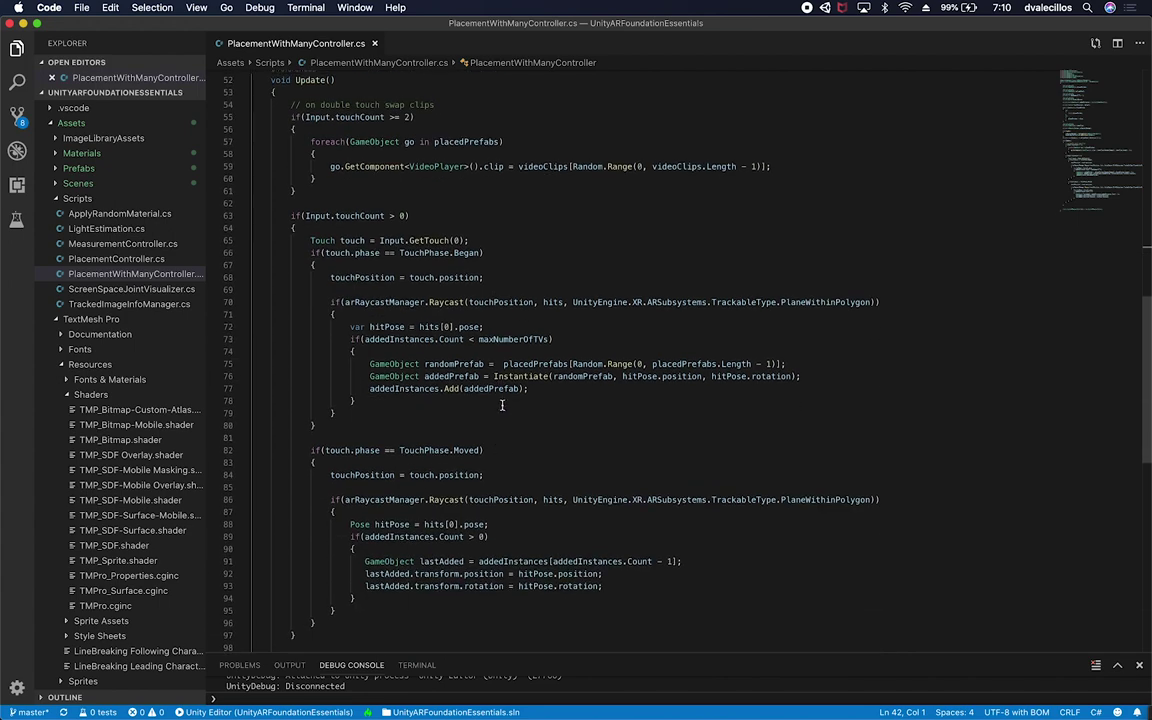
scroll(541, 360, "down", 5)
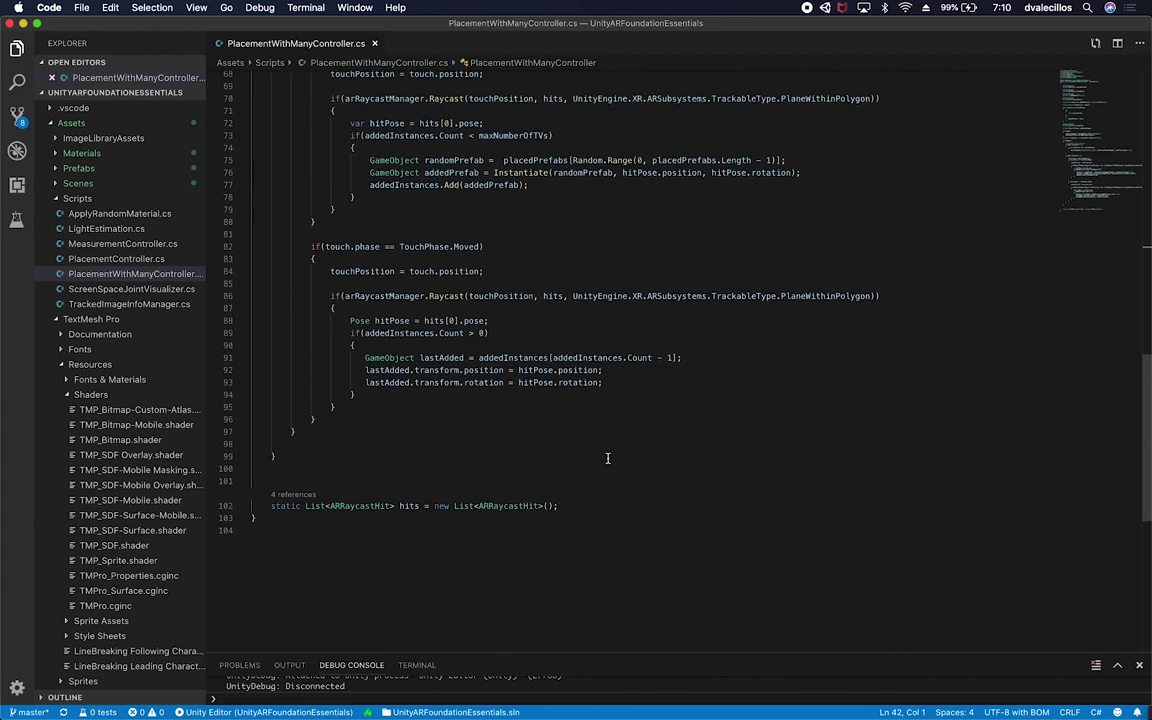
scroll(607, 458, "down", 2)
key("super+Tab")
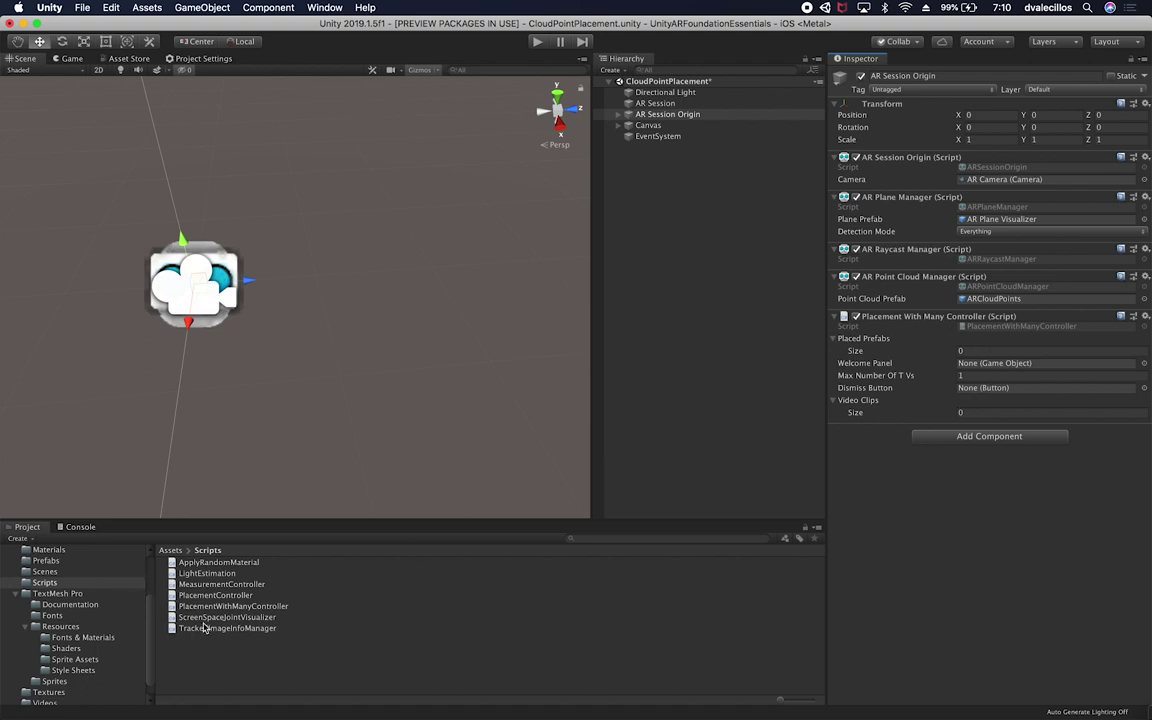
Duplicate the PlacementWithManyController script as PlacementForPointCloud and open the copy for editing.
left_click(228, 606)
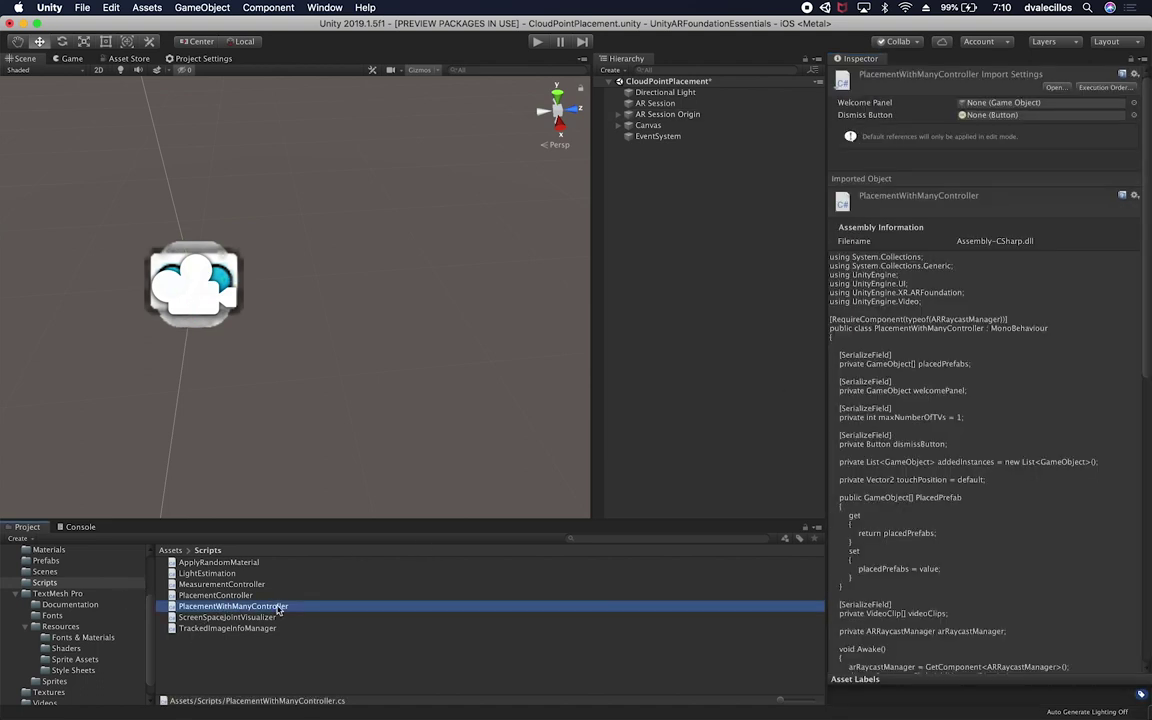
key("super+d")
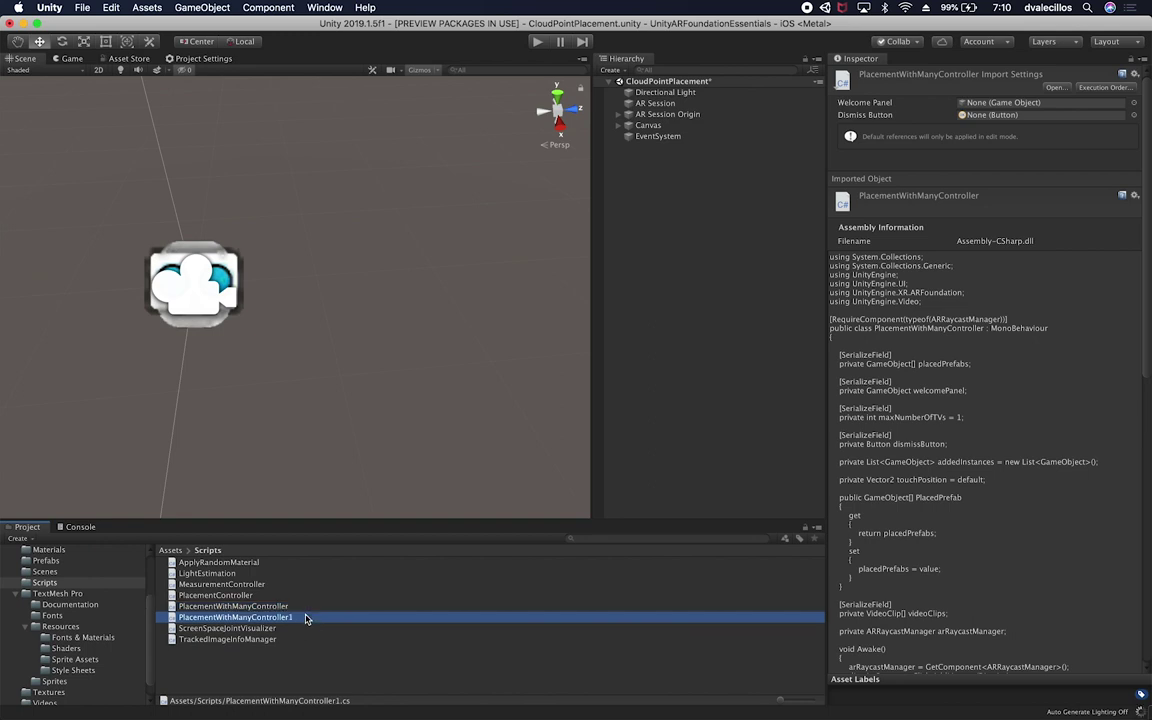
left_click(242, 619)
type("PlacementForPointCloud")
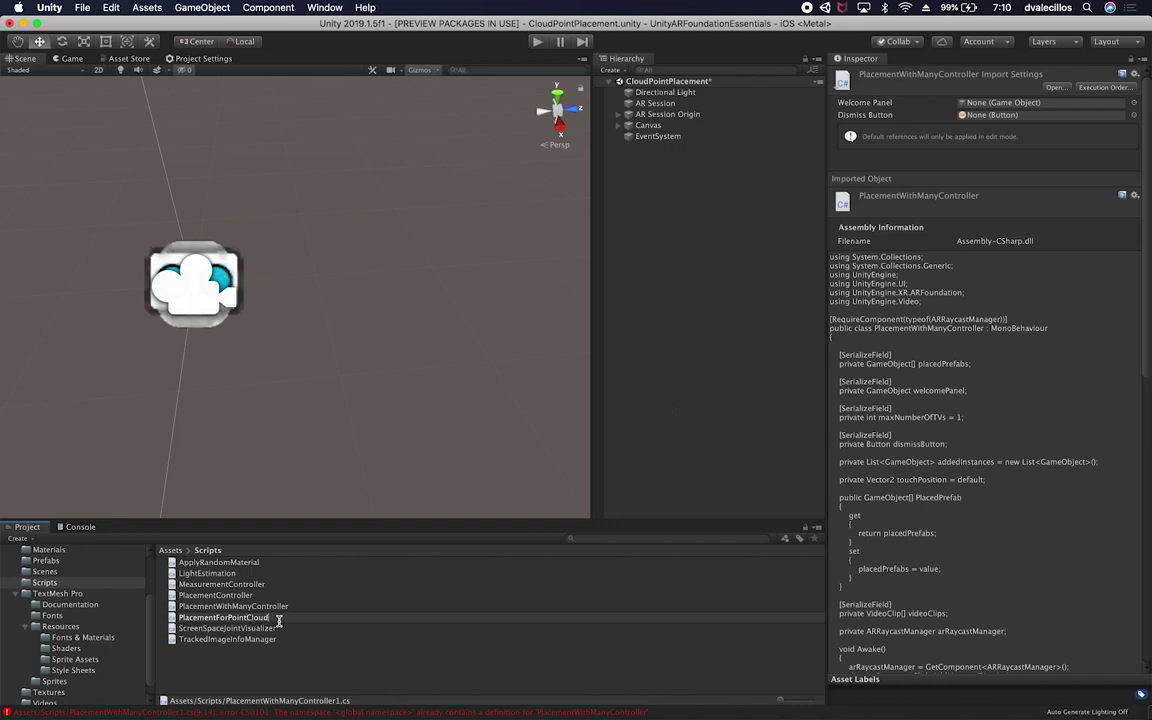
key("Return")
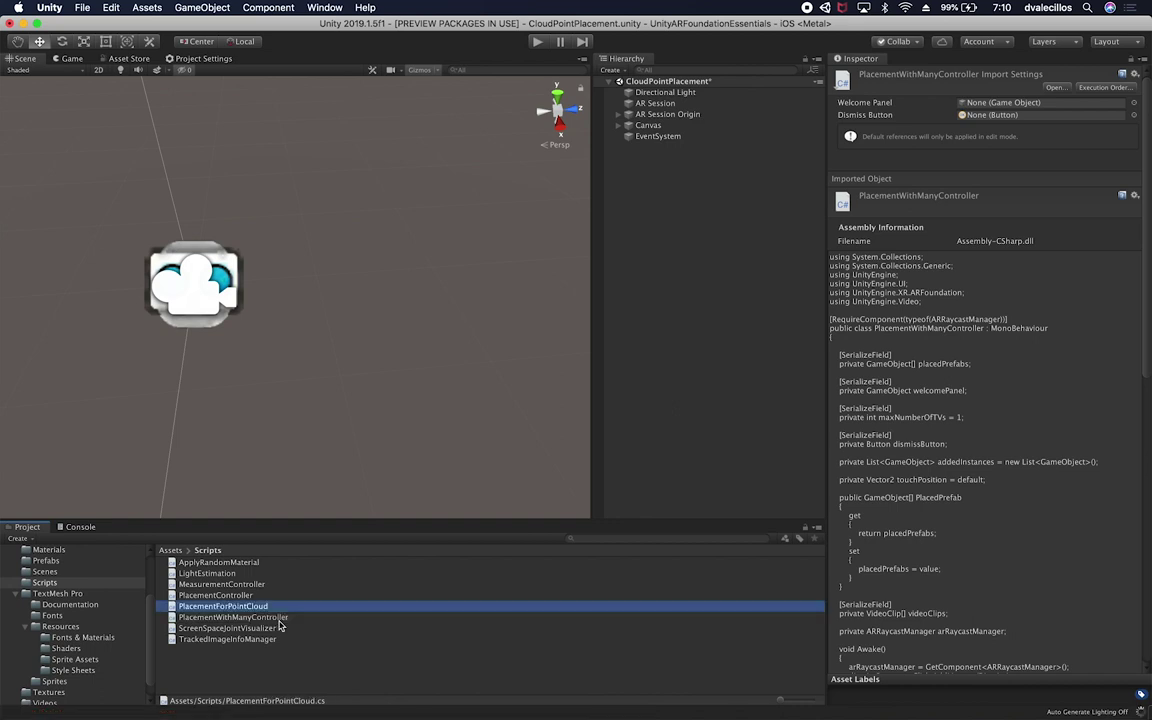
double_click(259, 607)
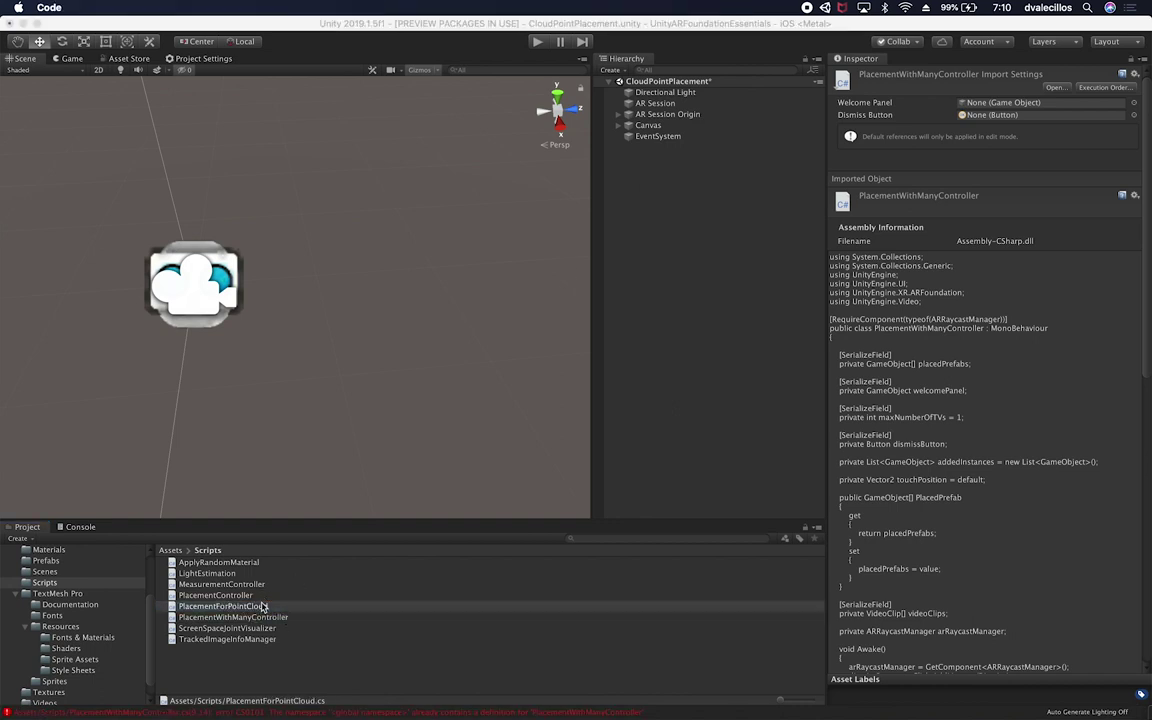
Replace the class name PlacementWithManyController on line 9 with PlacementForPointCloud.
double_click(360, 187)
type("Place")
type("mentForPoint")
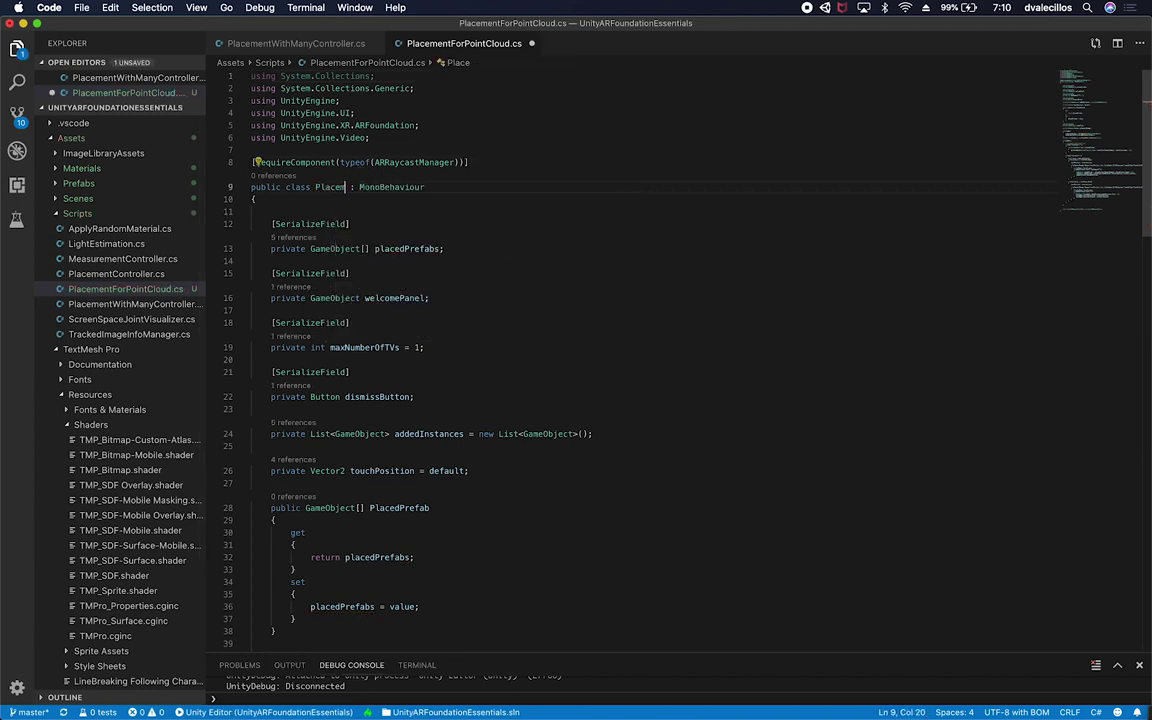
type("Cloud")
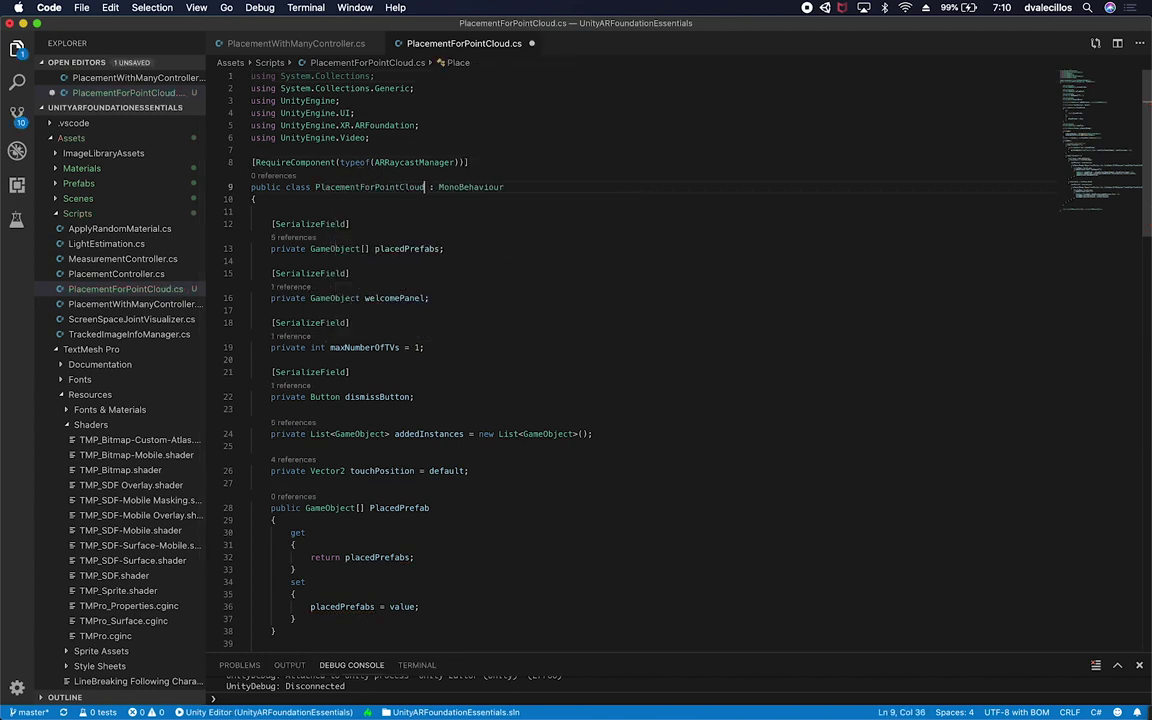